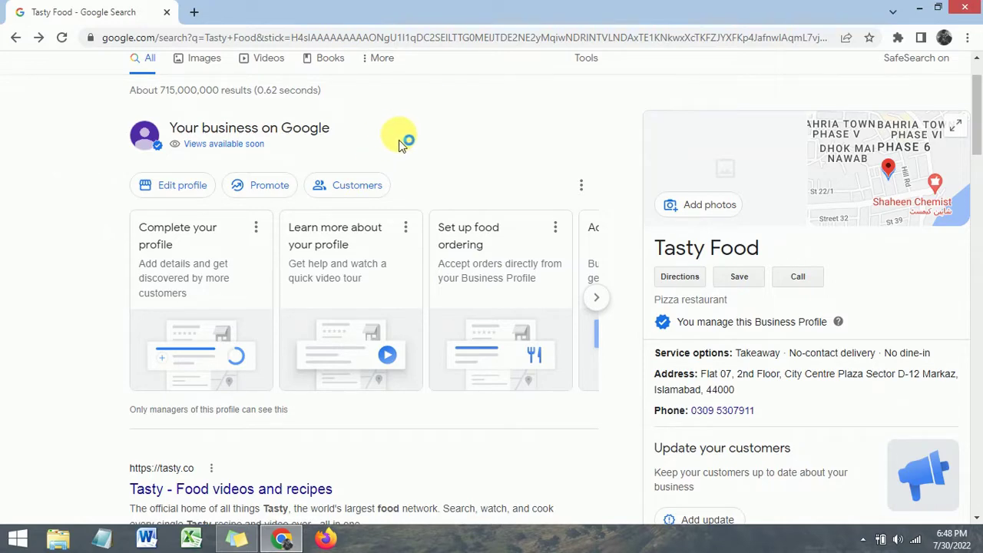
# Examine the Tasty Food business profile, its management options and its public details on the search results page.
pyautogui.scroll(-3, 395, 151)
pyautogui.scroll(4, 394, 152)
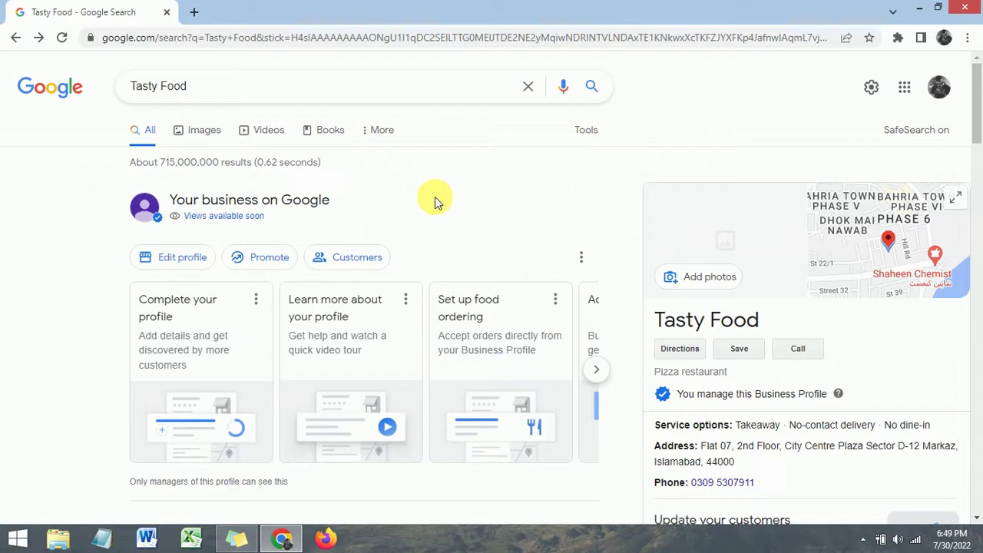
pyautogui.scroll(-2, 465, 184)
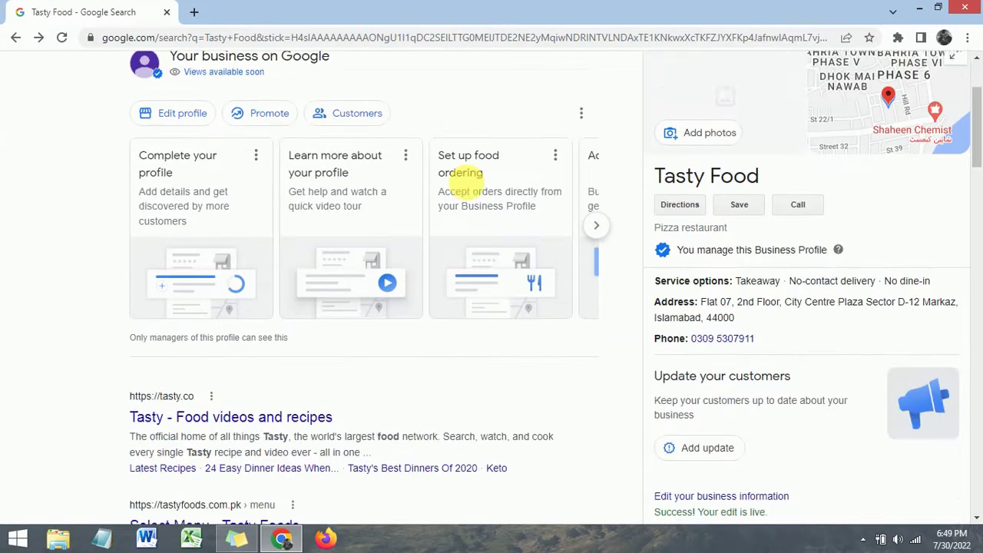
pyautogui.scroll(2, 470, 189)
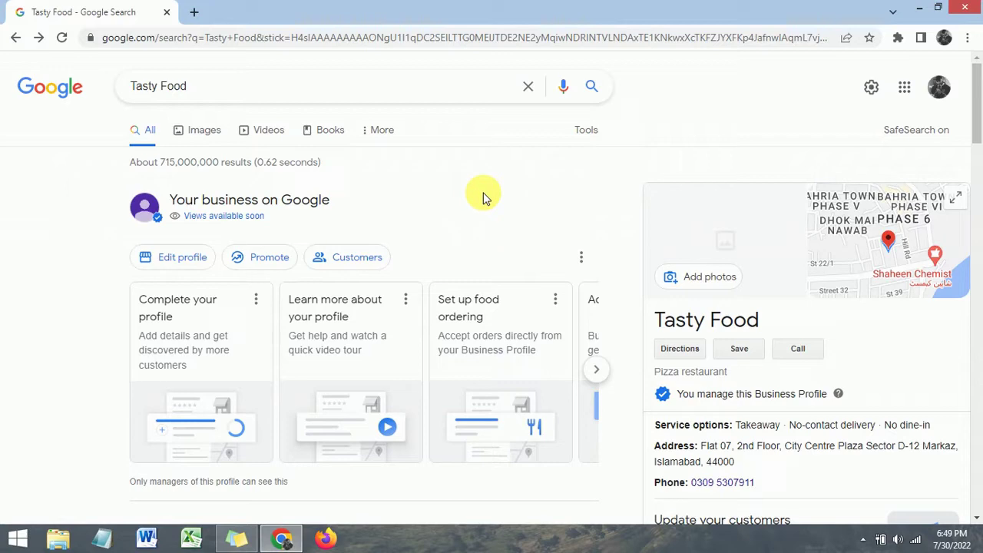
pyautogui.scroll(-1, 483, 198)
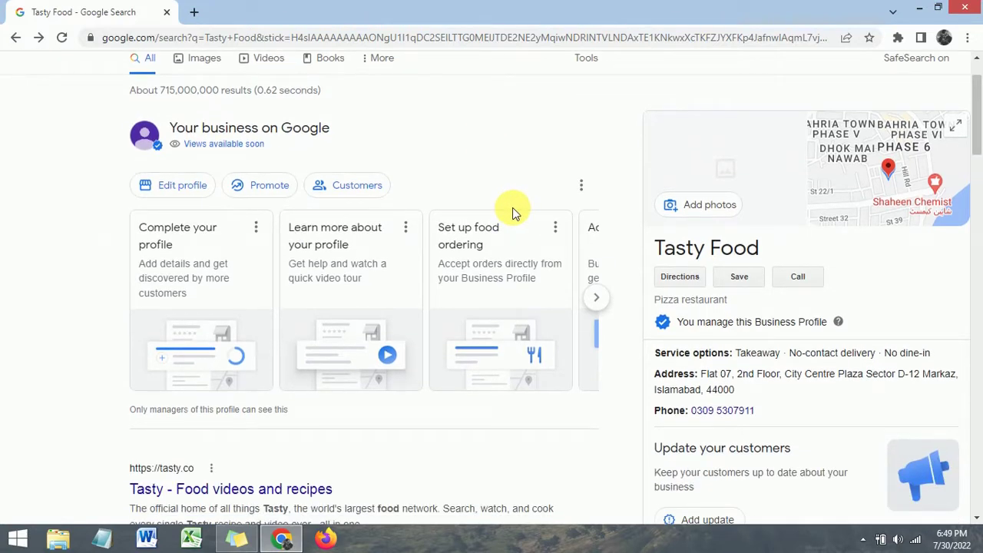
pyautogui.scroll(1, 515, 209)
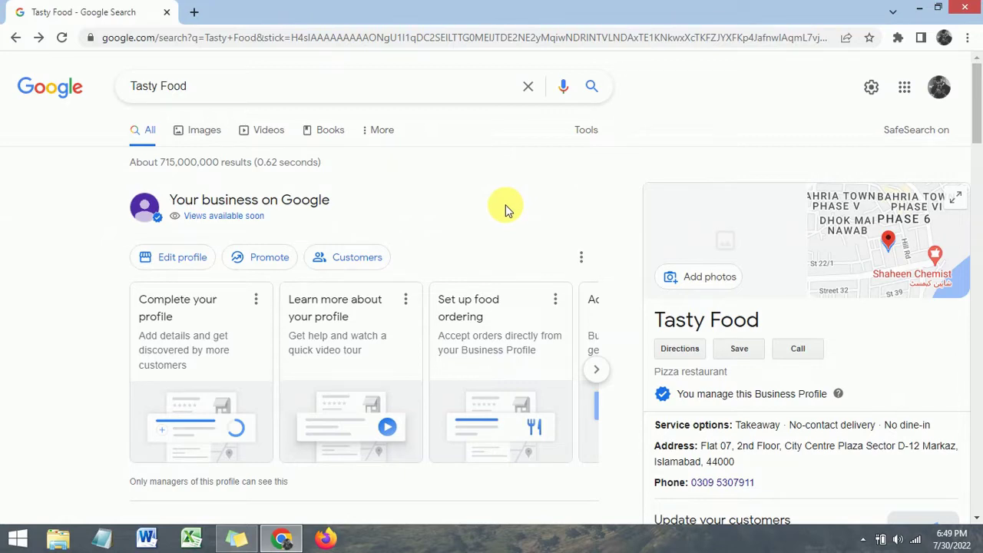
pyautogui.scroll(-1, 506, 204)
pyautogui.scroll(1, 505, 204)
pyautogui.scroll(-1, 505, 204)
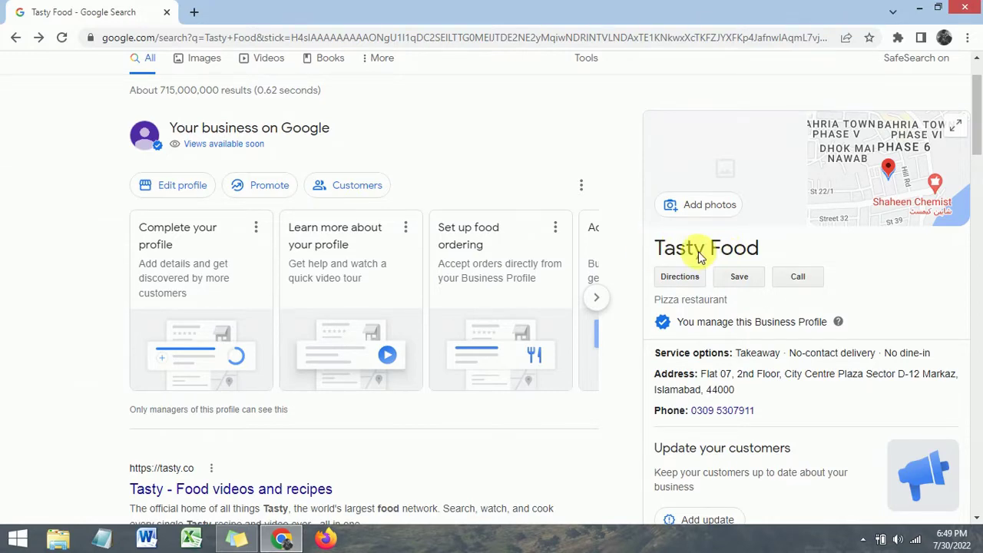
pyautogui.scroll(-5, 698, 251)
pyautogui.scroll(2, 701, 252)
pyautogui.scroll(3, 698, 255)
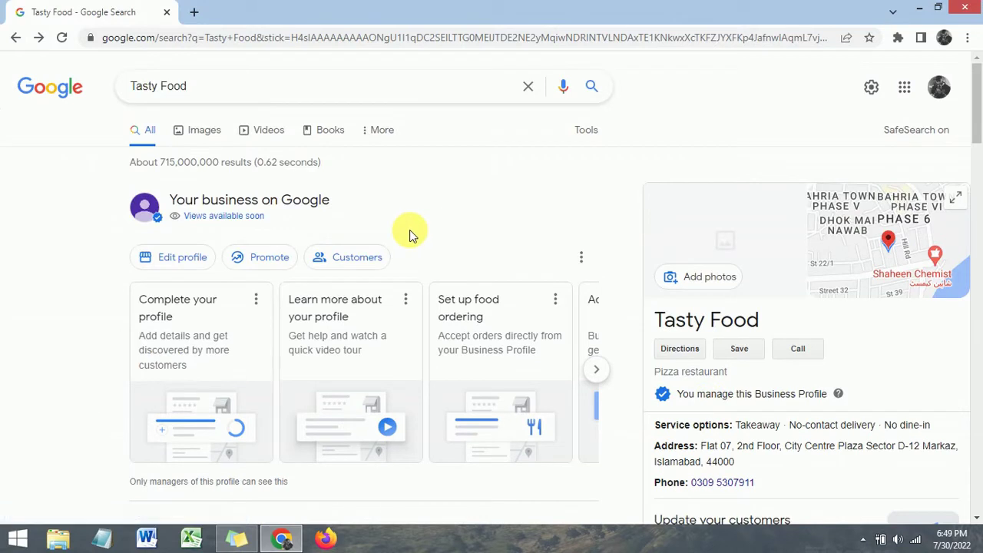
# Open the business information of the Tasty Food profile for editing and review the name, category and description.
pyautogui.click(174, 259)
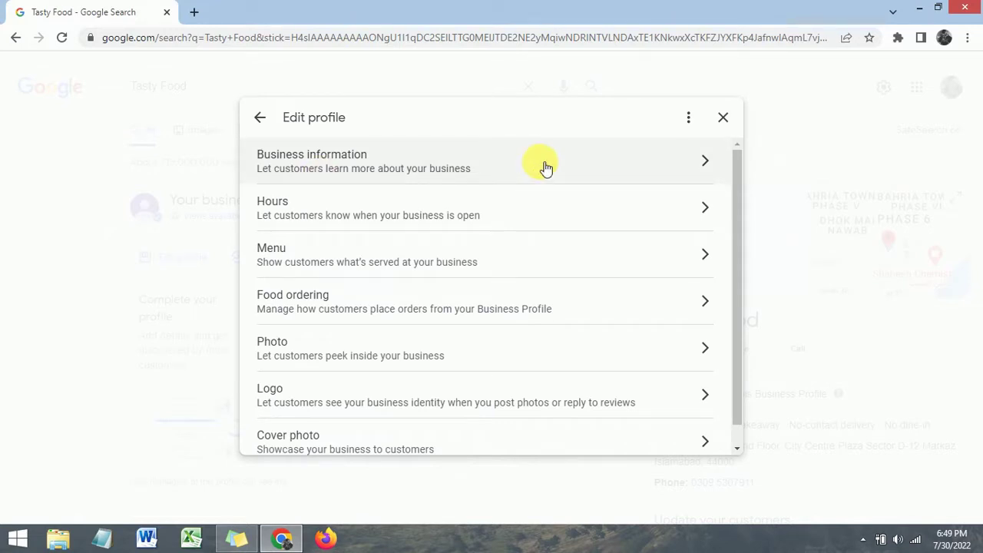
pyautogui.click(545, 167)
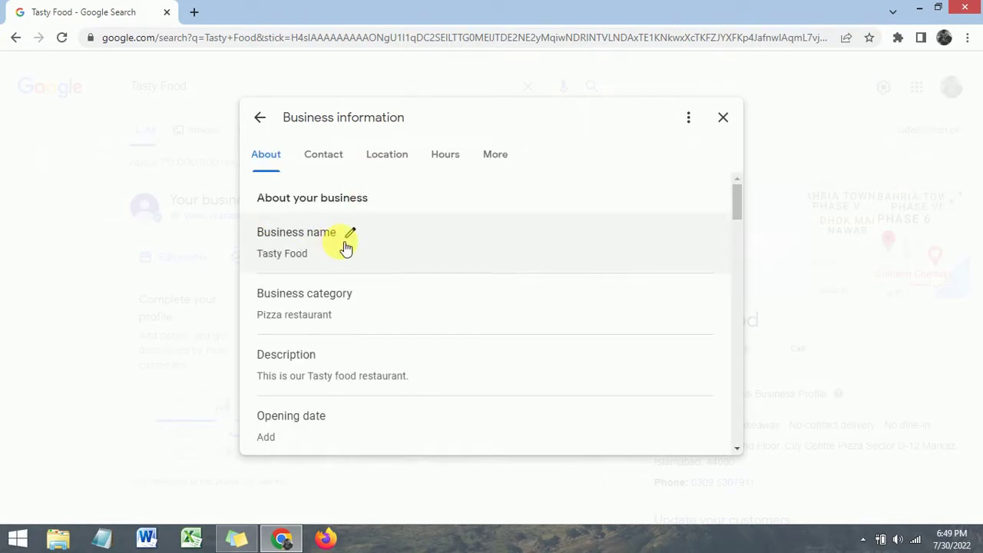
pyautogui.scroll(-1, 372, 322)
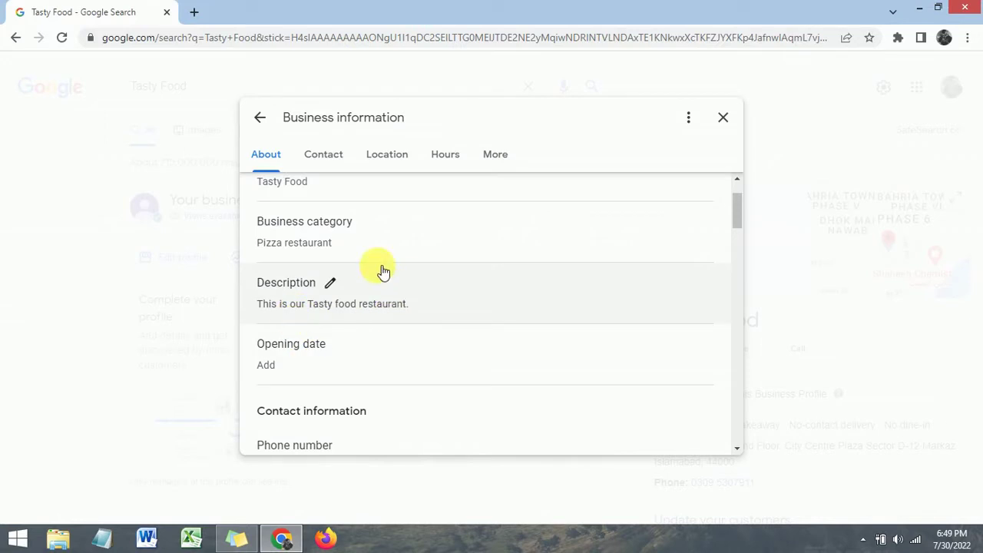
pyautogui.scroll(1, 338, 262)
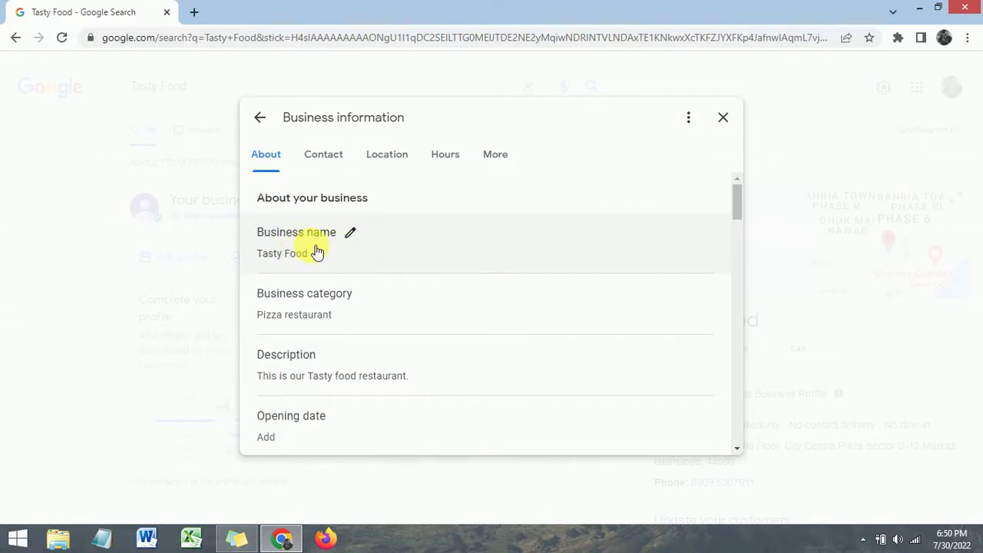
# Set the business opening date to 29 July 2022 and save it.
pyautogui.scroll(-1, 311, 315)
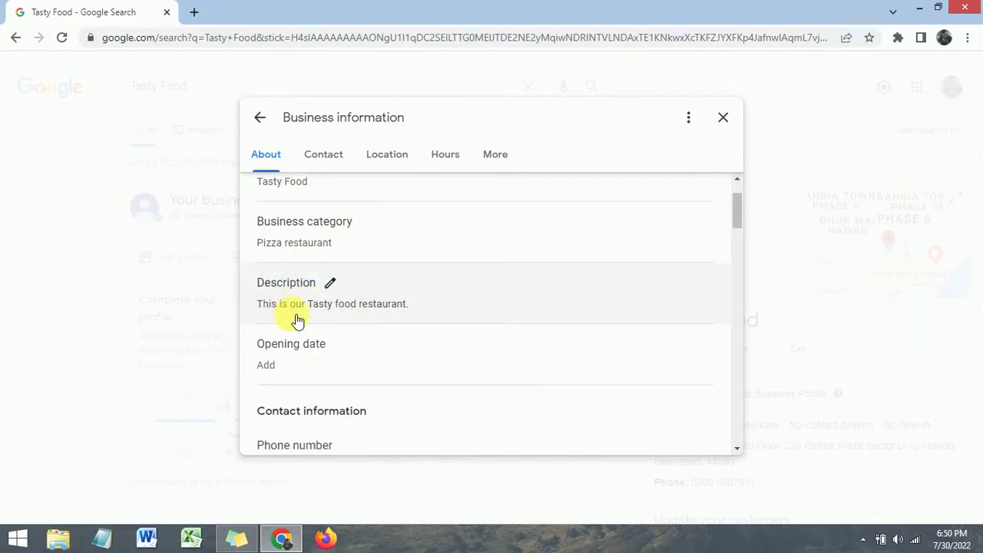
pyautogui.click(338, 345)
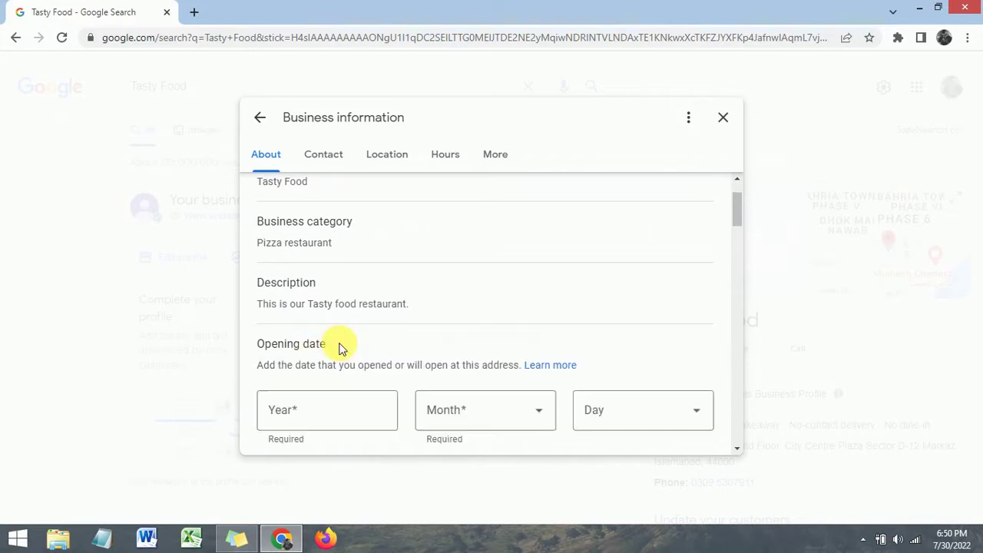
pyautogui.click(330, 413)
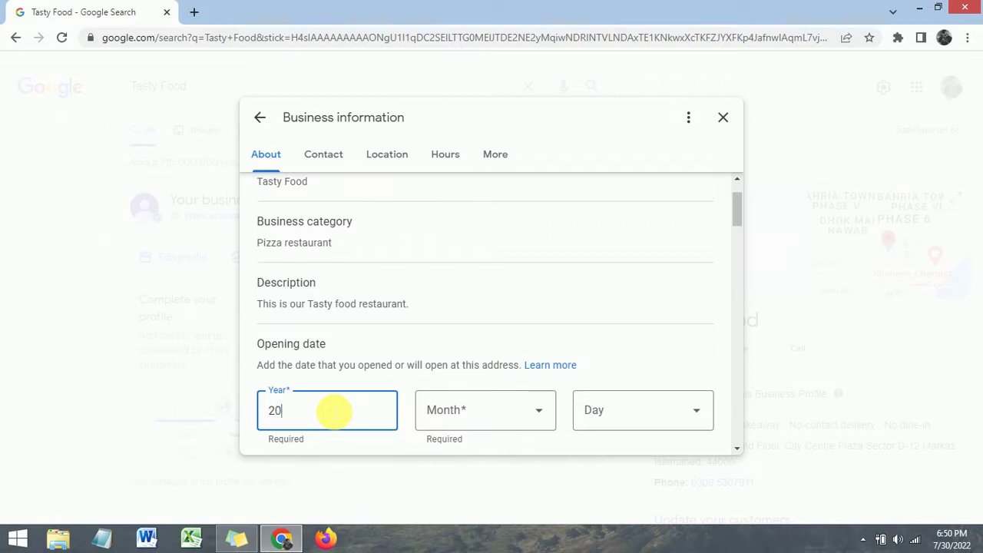
pyautogui.write('22')
pyautogui.click(493, 417)
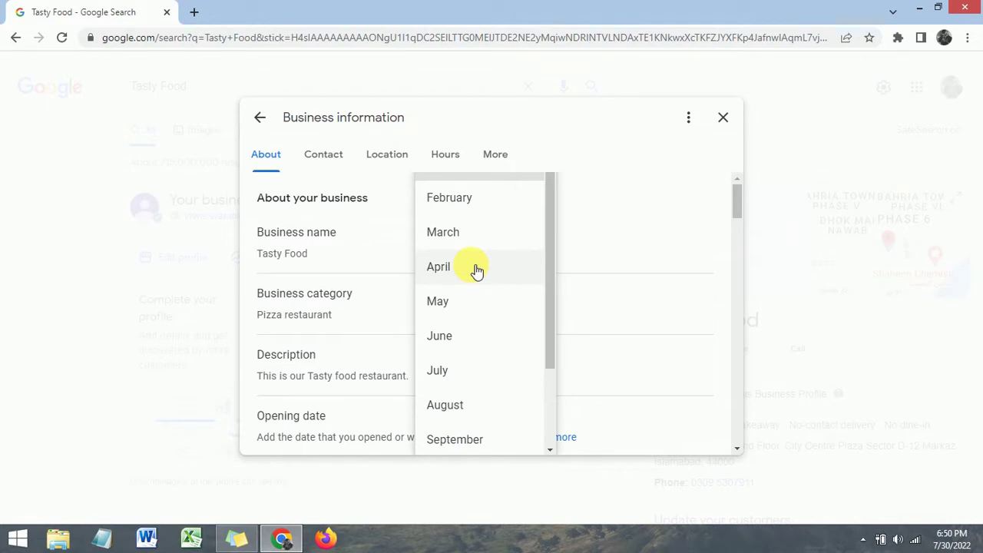
pyautogui.click(443, 382)
pyautogui.click(619, 312)
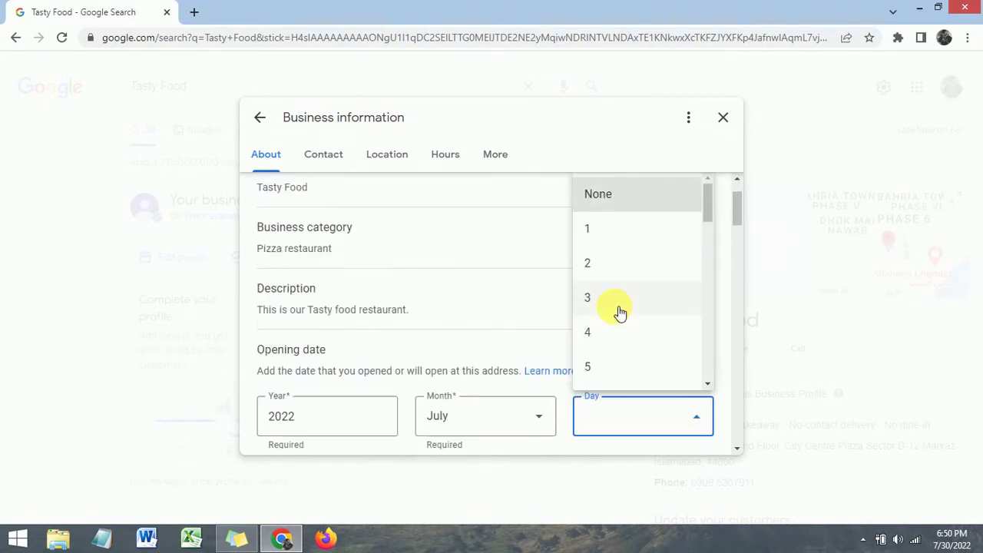
pyautogui.scroll(-10, 619, 312)
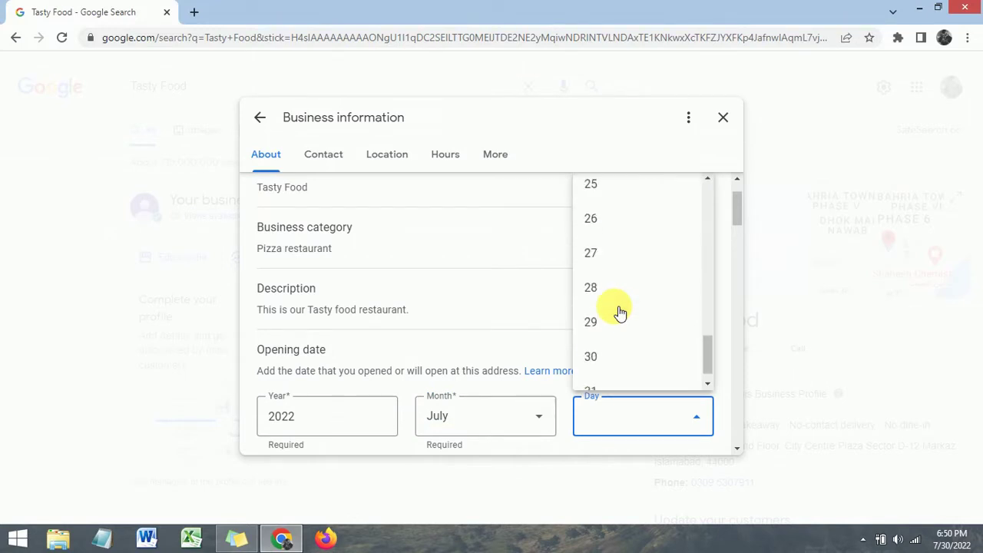
pyautogui.click(619, 307)
pyautogui.scroll(-2, 551, 323)
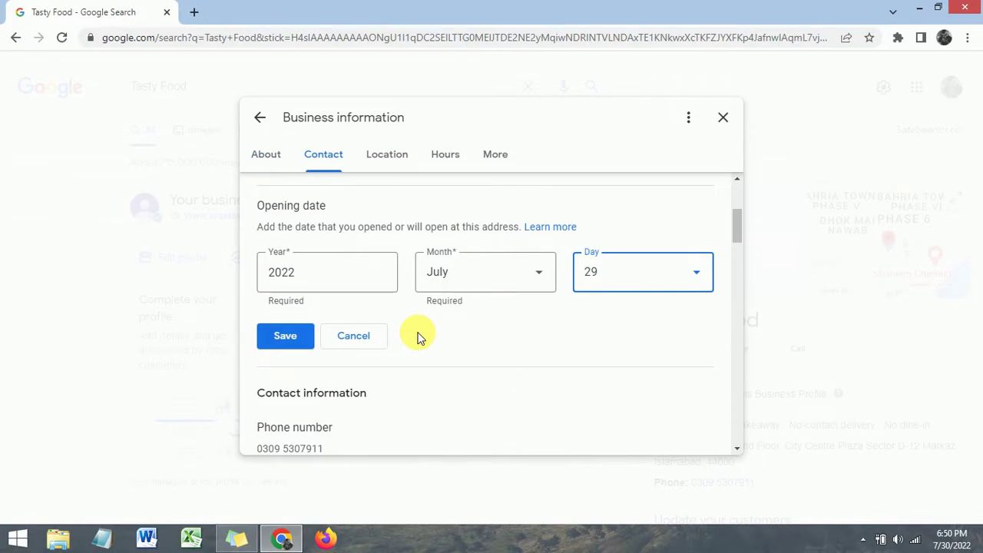
pyautogui.click(297, 344)
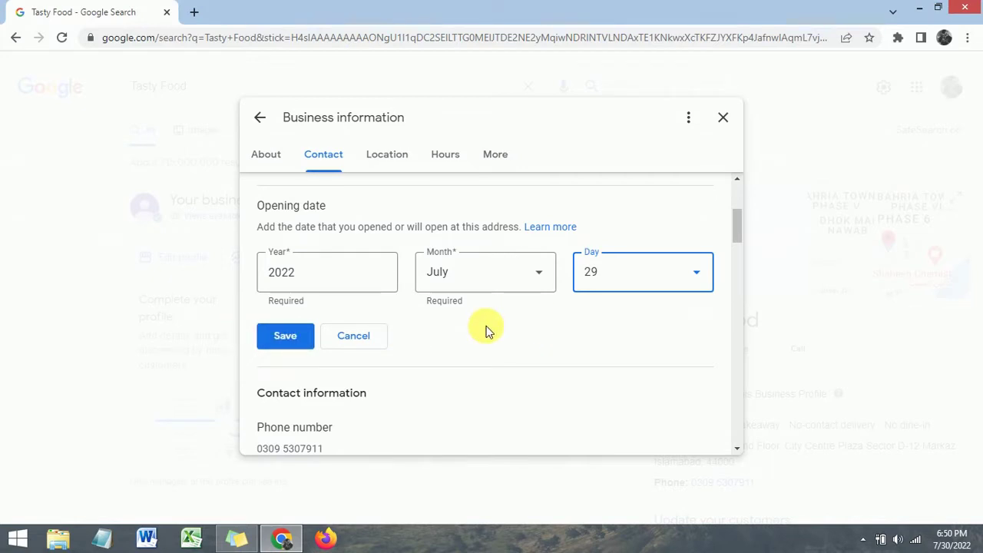
pyautogui.click(293, 341)
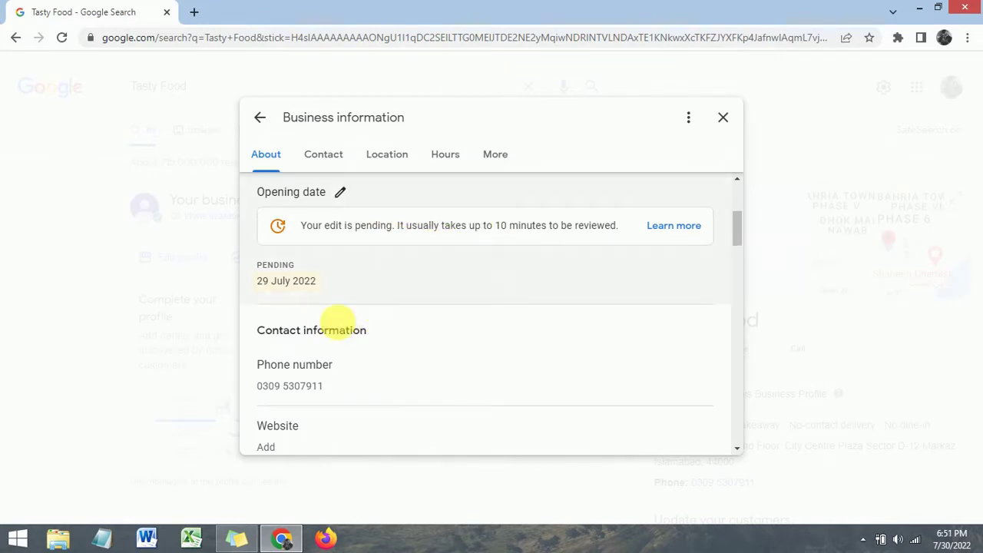
# Dismiss the offer to create a new website in the contact information.
pyautogui.scroll(-1, 377, 303)
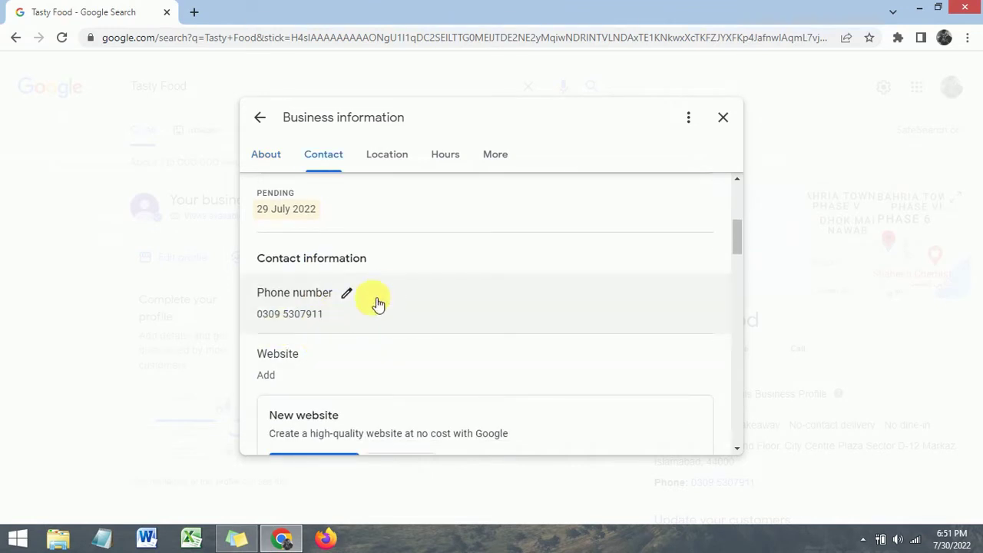
pyautogui.scroll(-2, 343, 311)
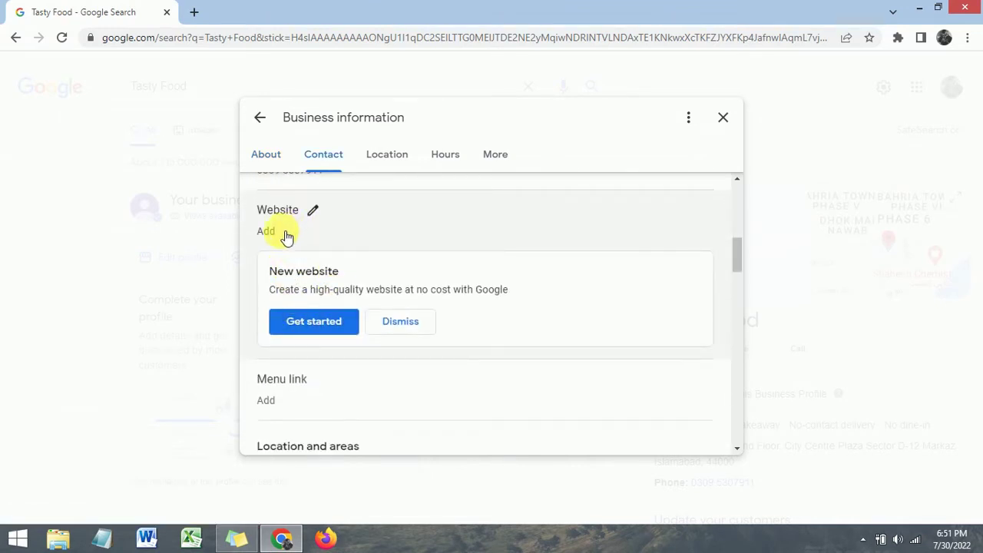
pyautogui.click(398, 323)
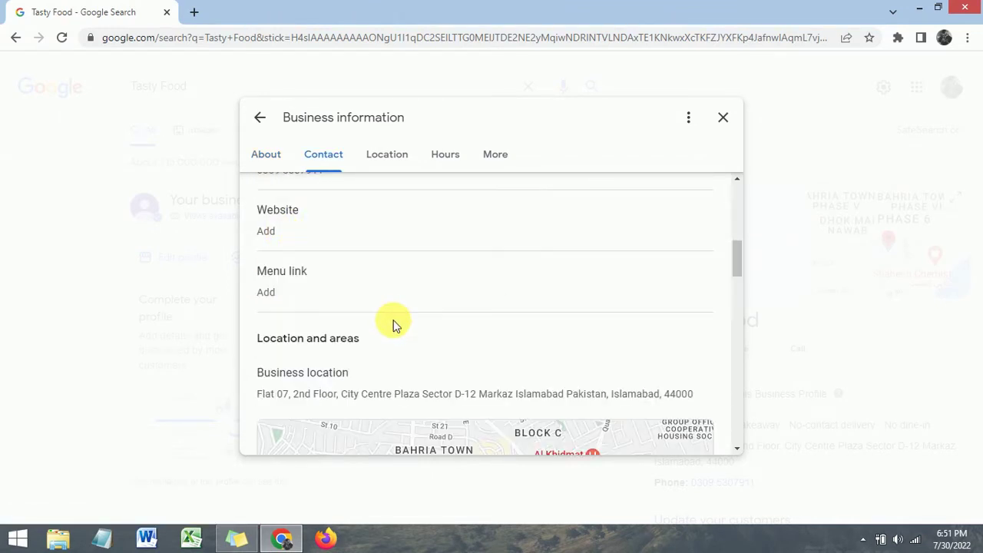
pyautogui.click(307, 294)
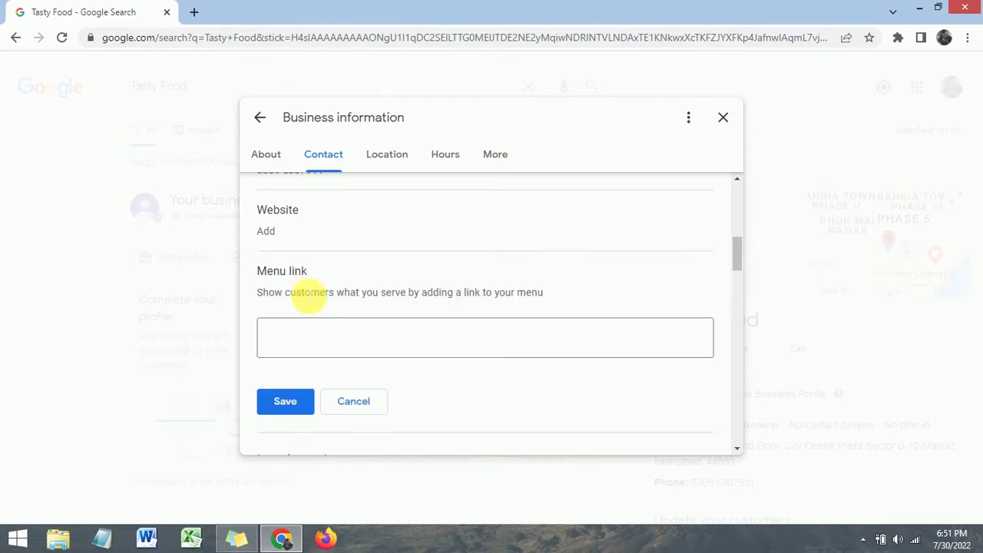
pyautogui.click(325, 335)
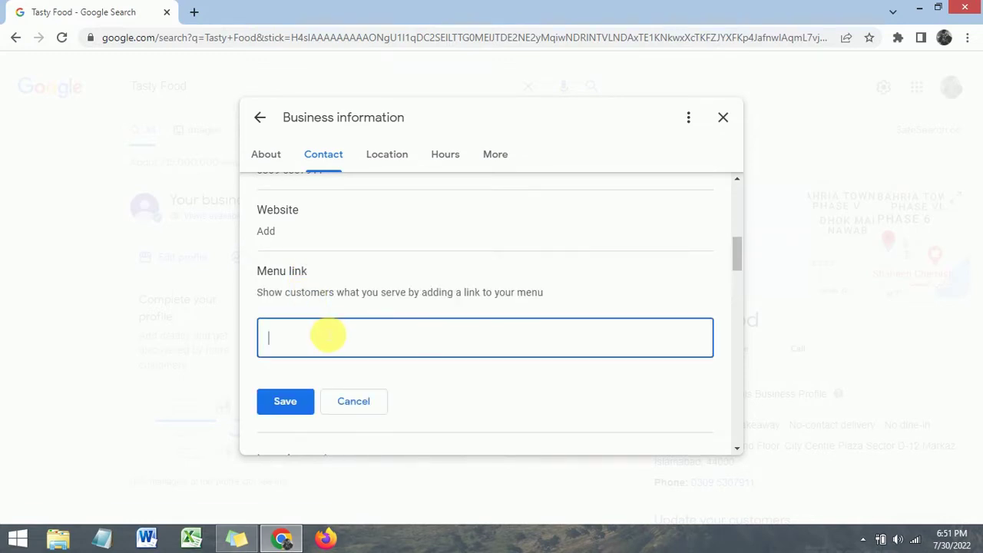
pyautogui.click(339, 401)
# Open the business location for editing, review its address details and map pin, and save the location.
pyautogui.scroll(-1, 330, 307)
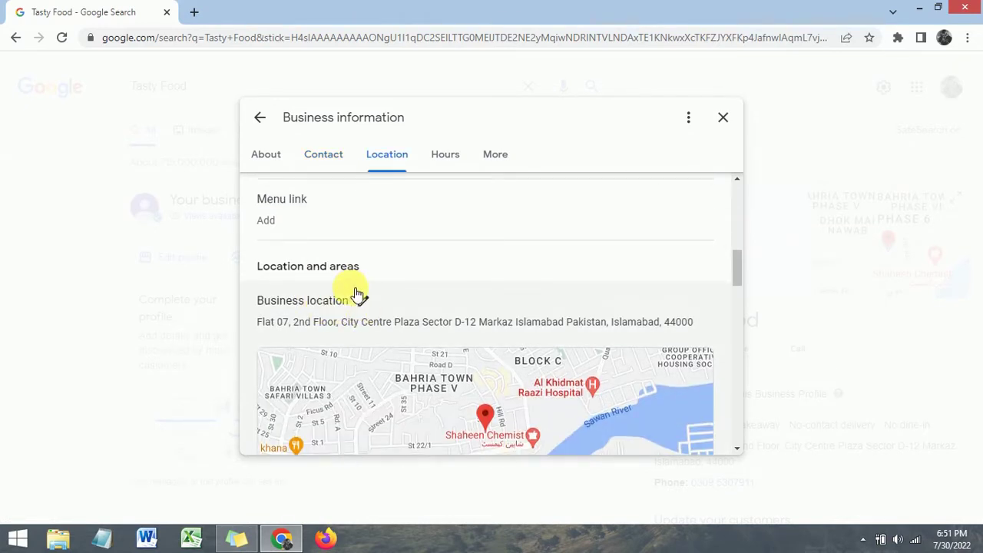
pyautogui.scroll(-1, 353, 289)
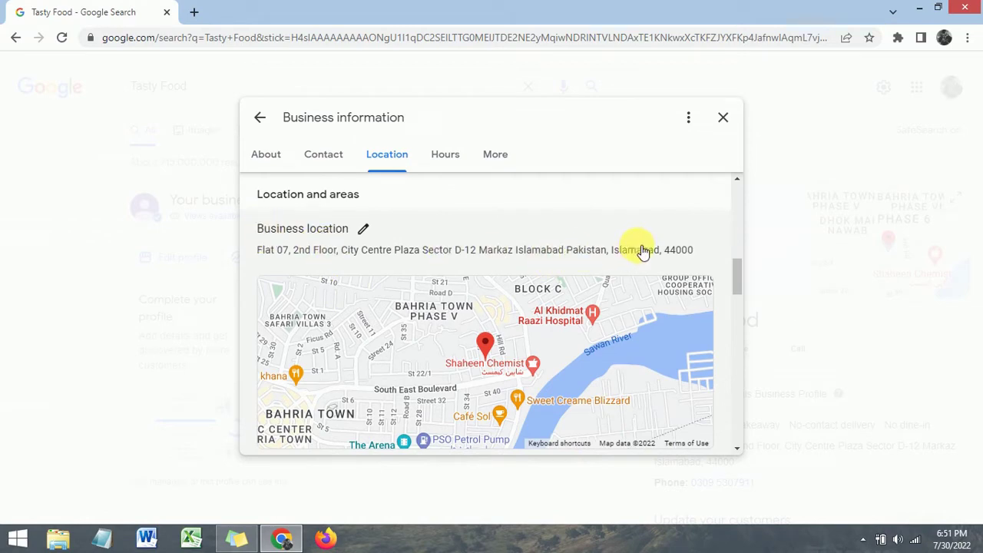
pyautogui.scroll(-2, 640, 252)
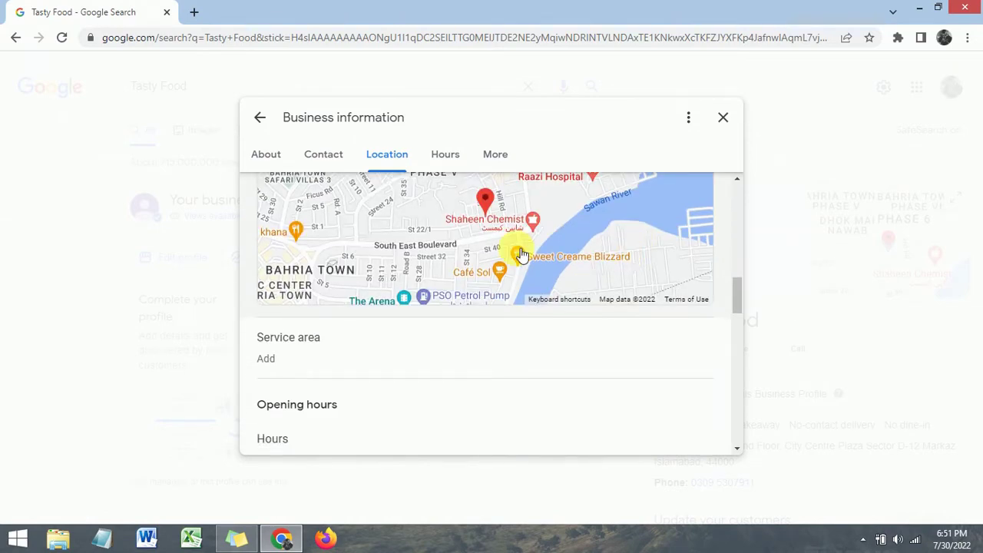
pyautogui.scroll(2, 507, 269)
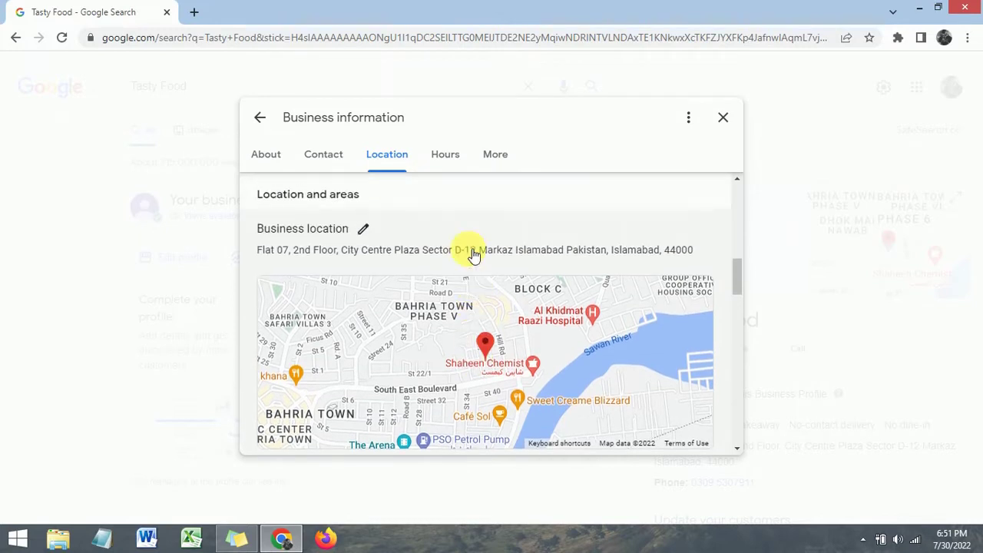
pyautogui.click(363, 228)
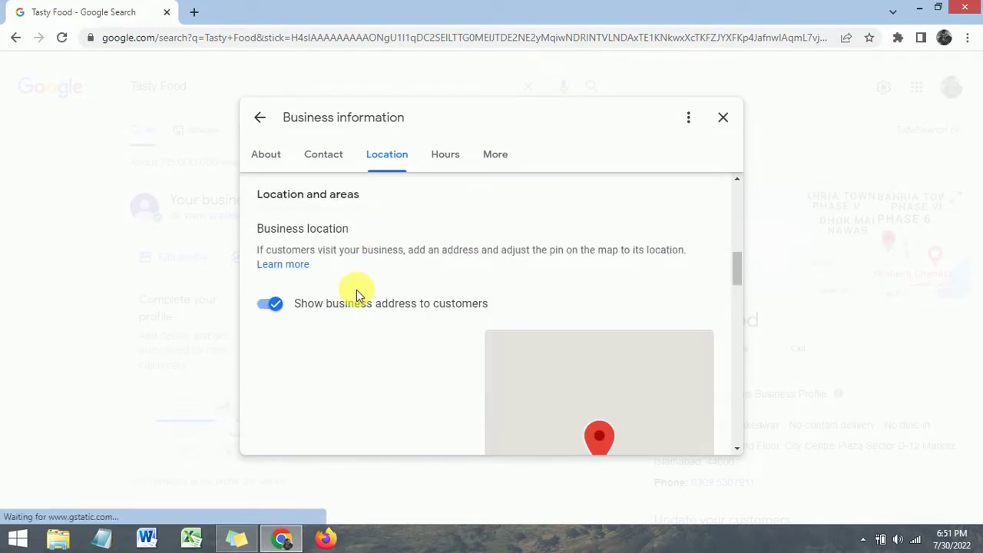
pyautogui.scroll(-1, 352, 292)
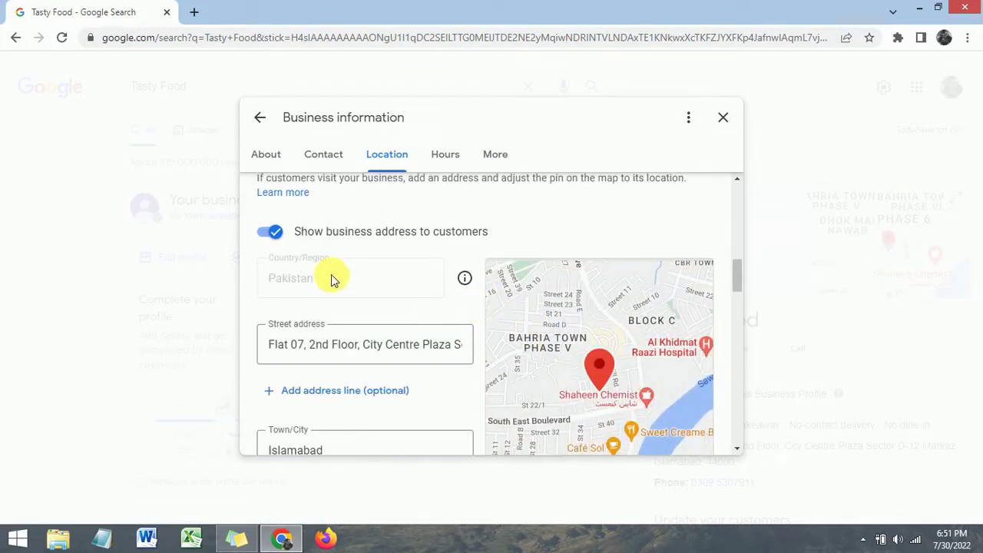
pyautogui.scroll(-2, 335, 304)
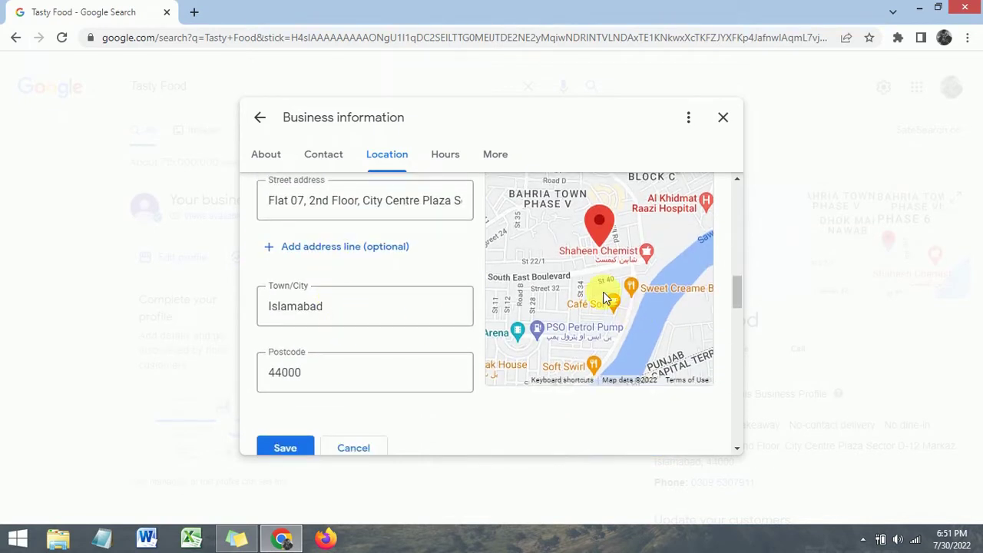
pyautogui.scroll(-1, 570, 285)
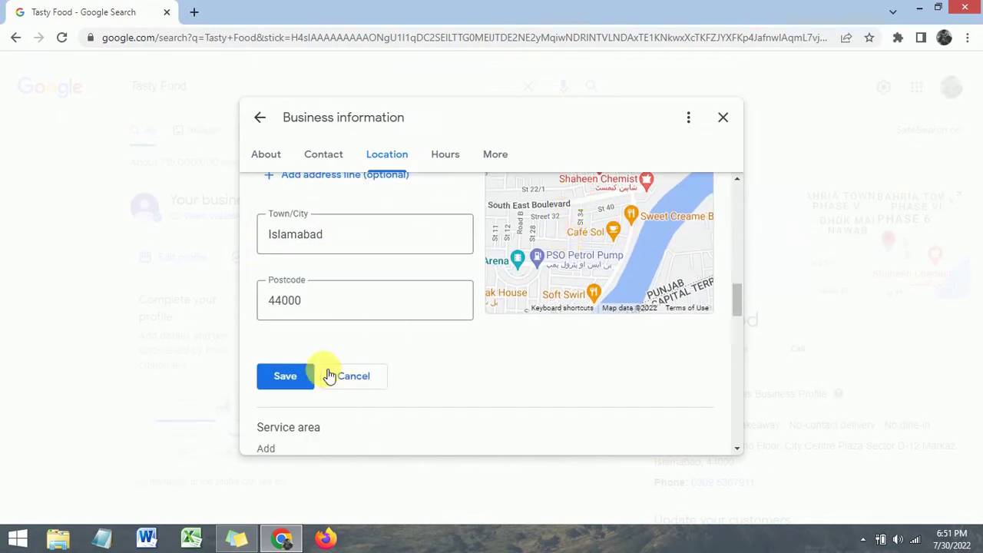
pyautogui.click(286, 382)
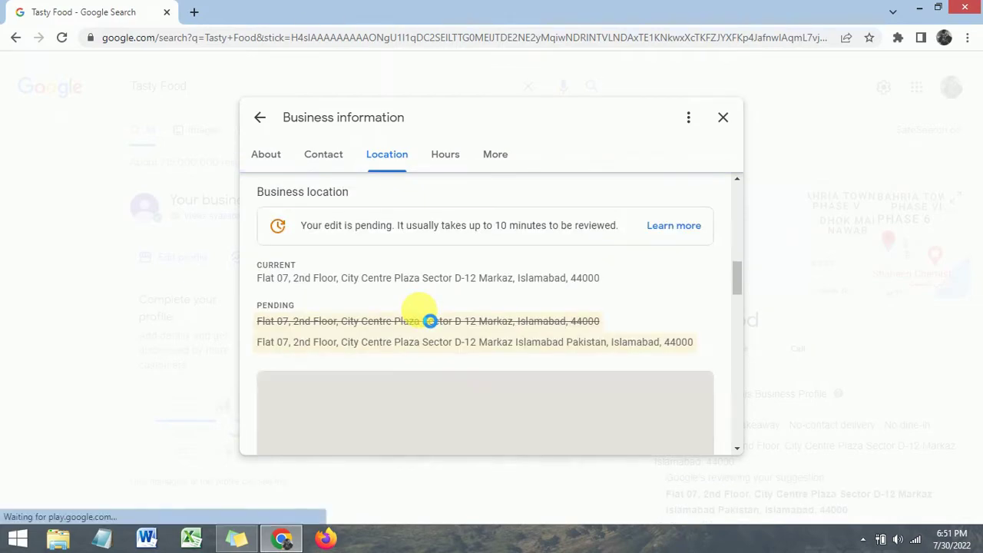
pyautogui.scroll(-5, 425, 315)
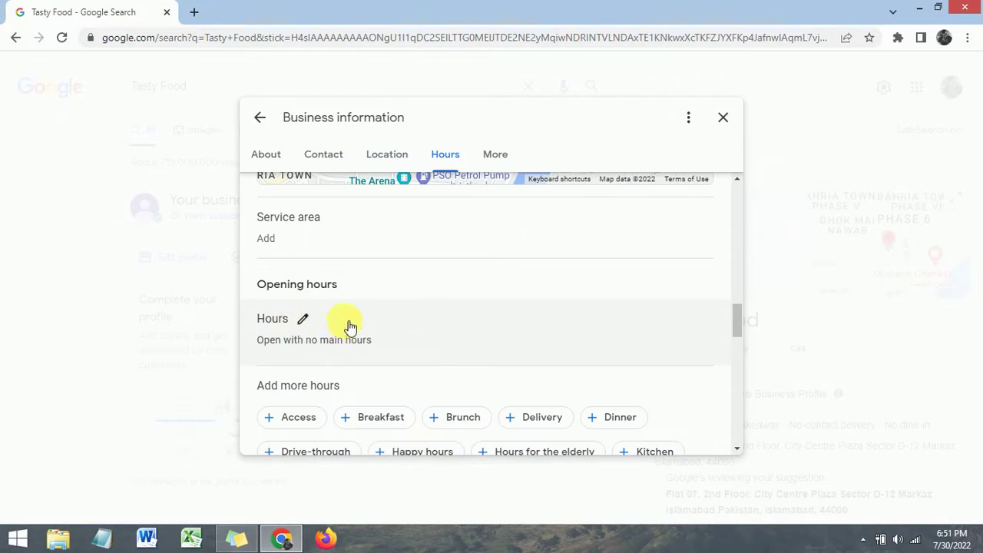
# Add Islamabad, Pakistan and Rawalpindi, Pakistan as service areas of the business and save them.
pyautogui.click(335, 218)
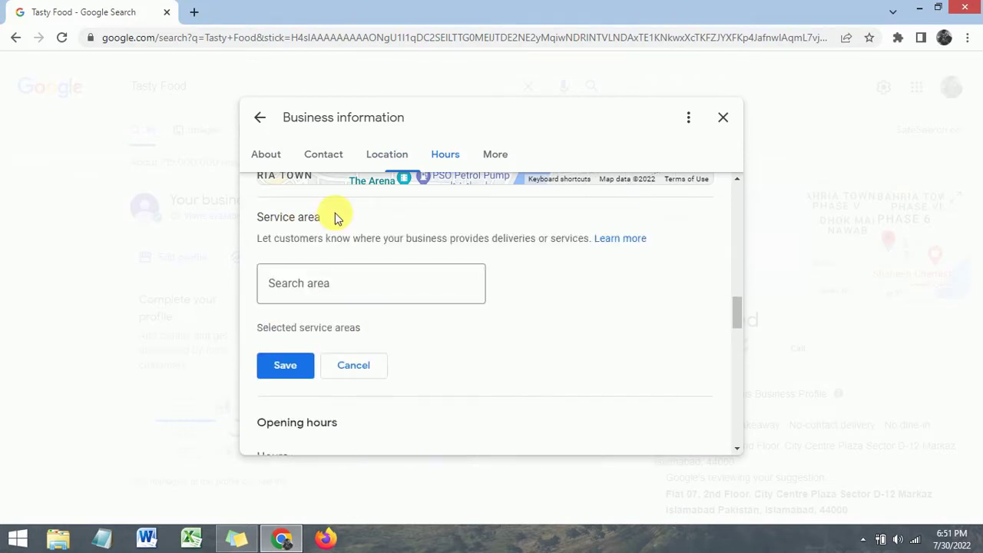
pyautogui.click(341, 286)
pyautogui.write('Westminster, London')
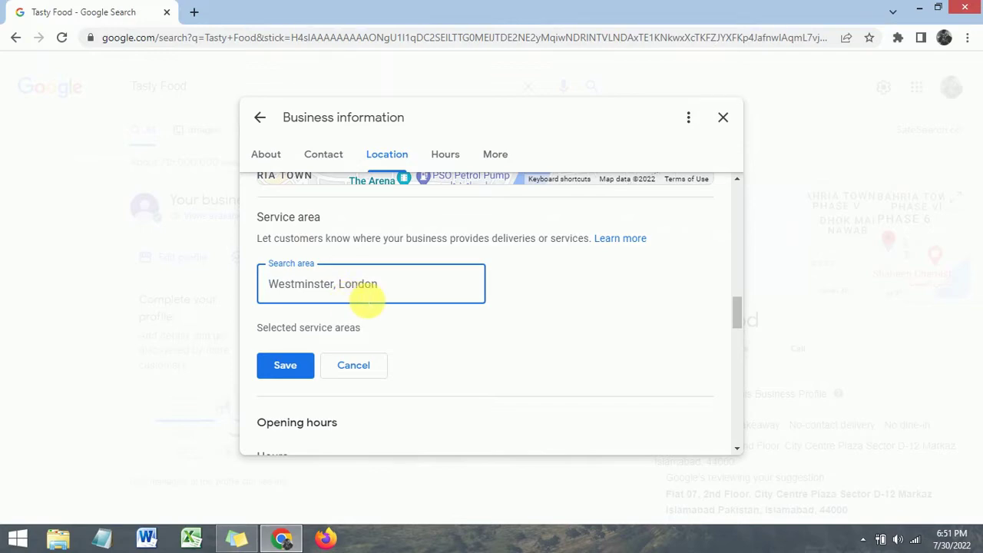
pyautogui.scroll(5, 344, 308)
pyautogui.scroll(2, 343, 307)
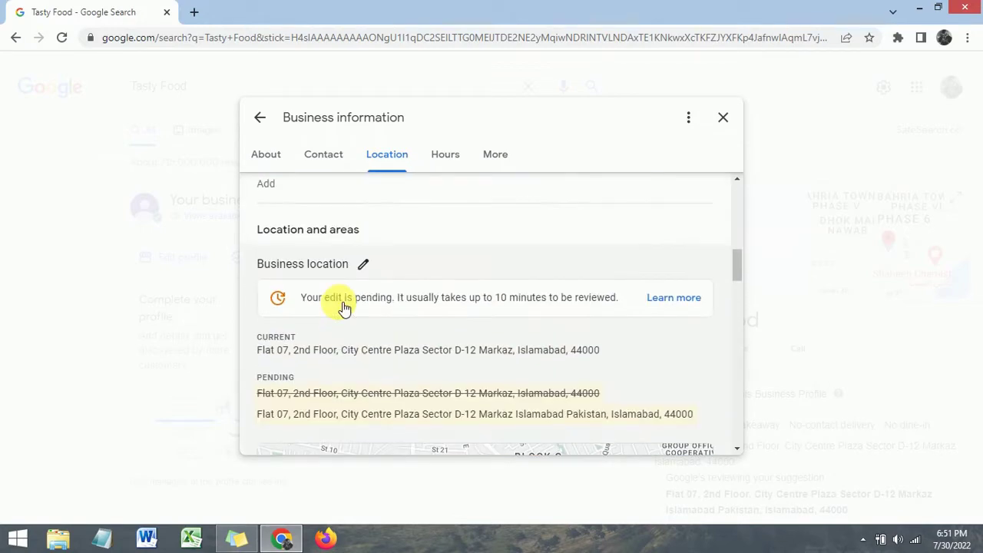
pyautogui.scroll(-7, 345, 311)
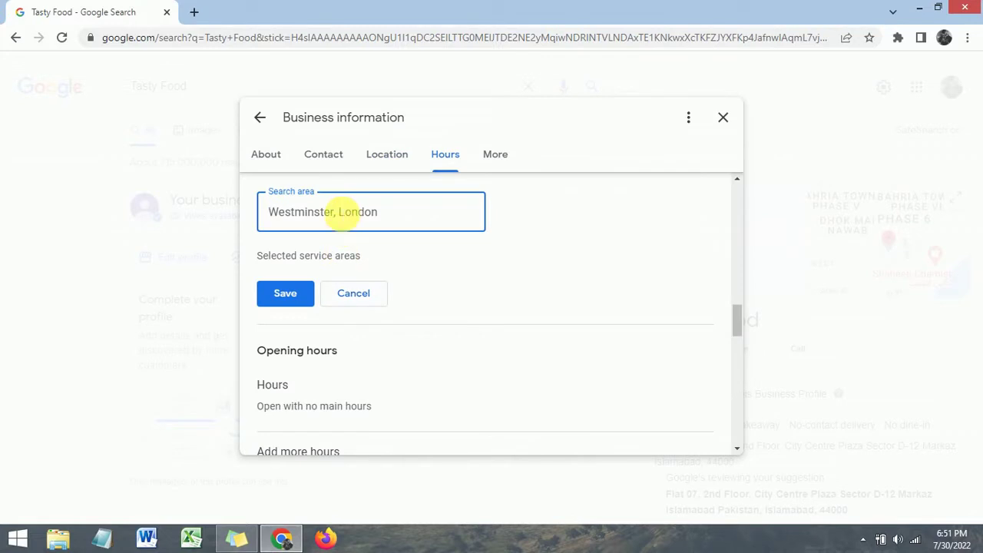
pyautogui.write('isl')
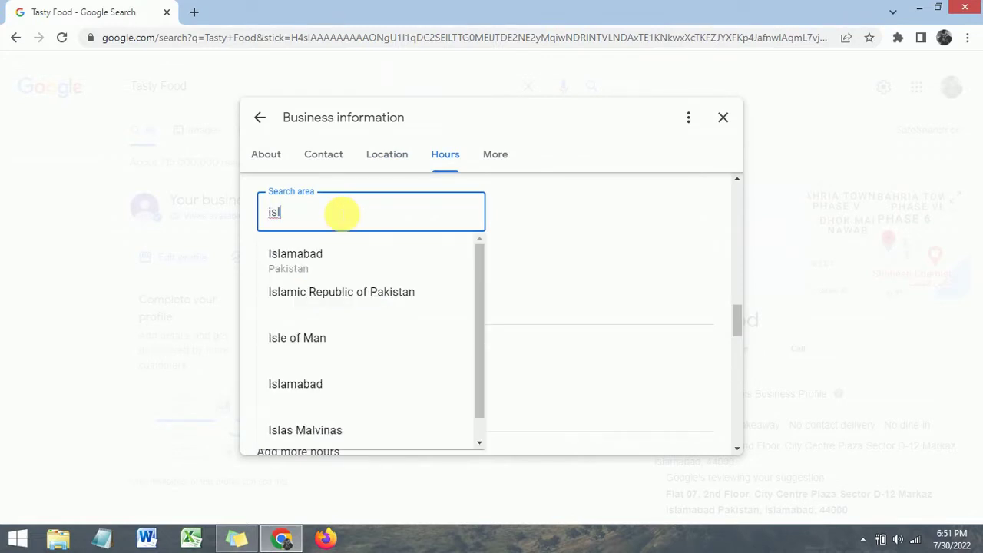
pyautogui.click(313, 261)
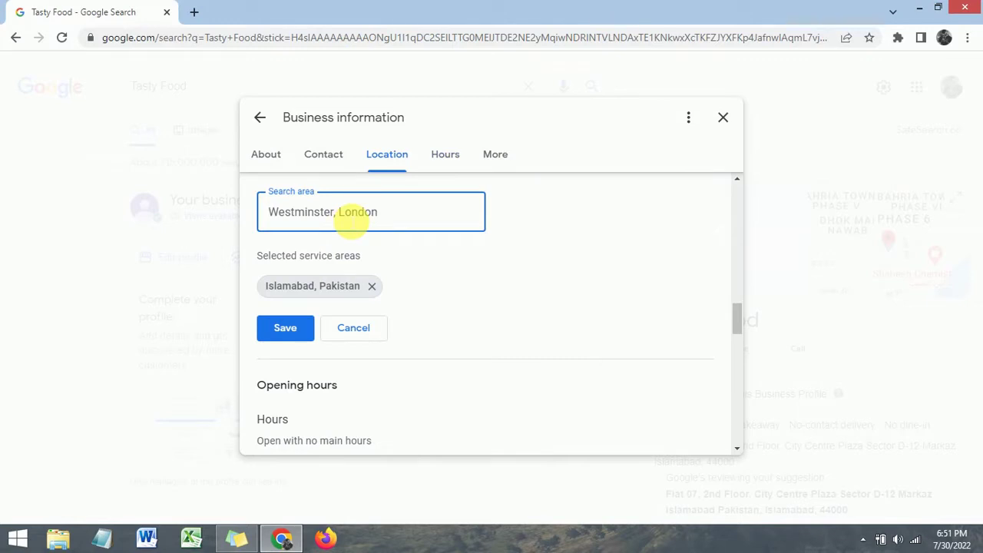
pyautogui.write('rawa')
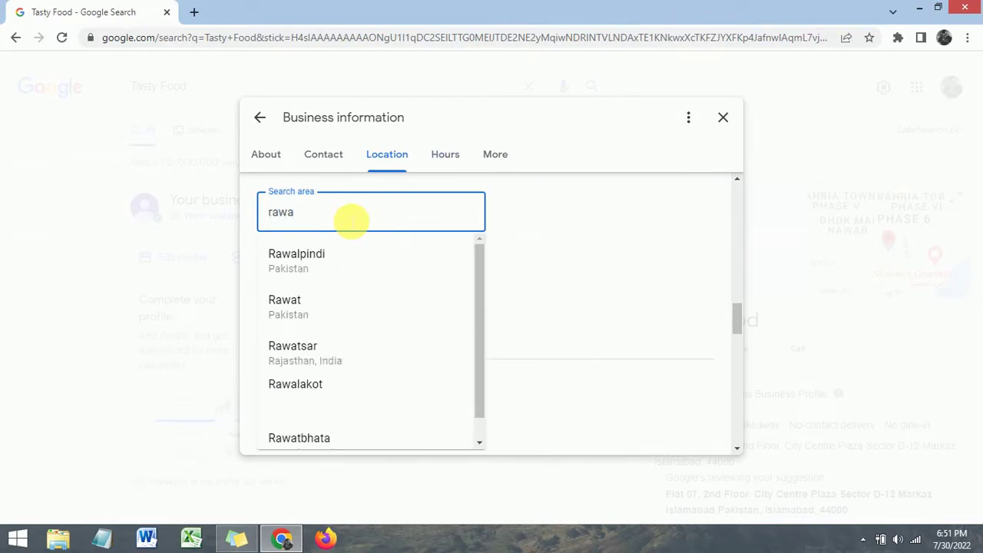
pyautogui.click(347, 245)
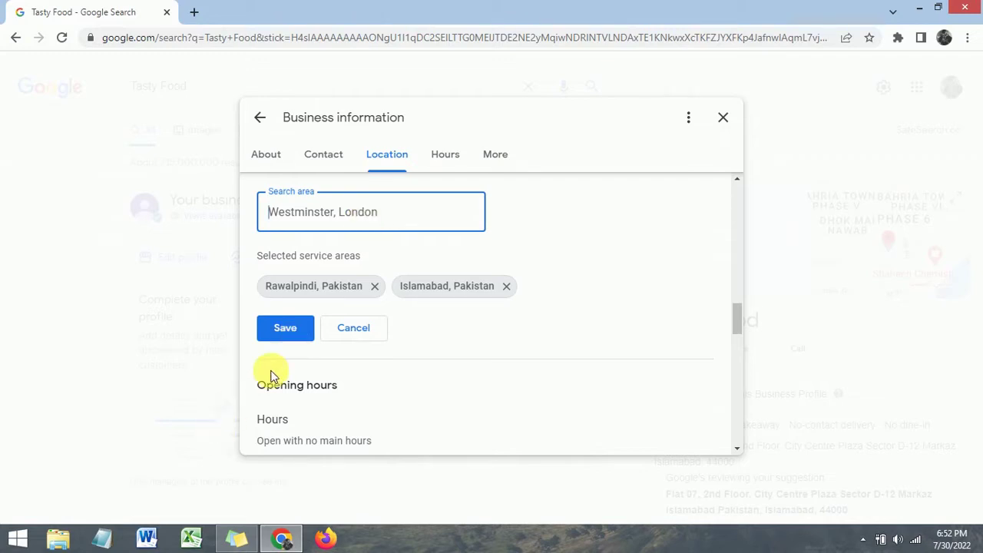
pyautogui.click(285, 329)
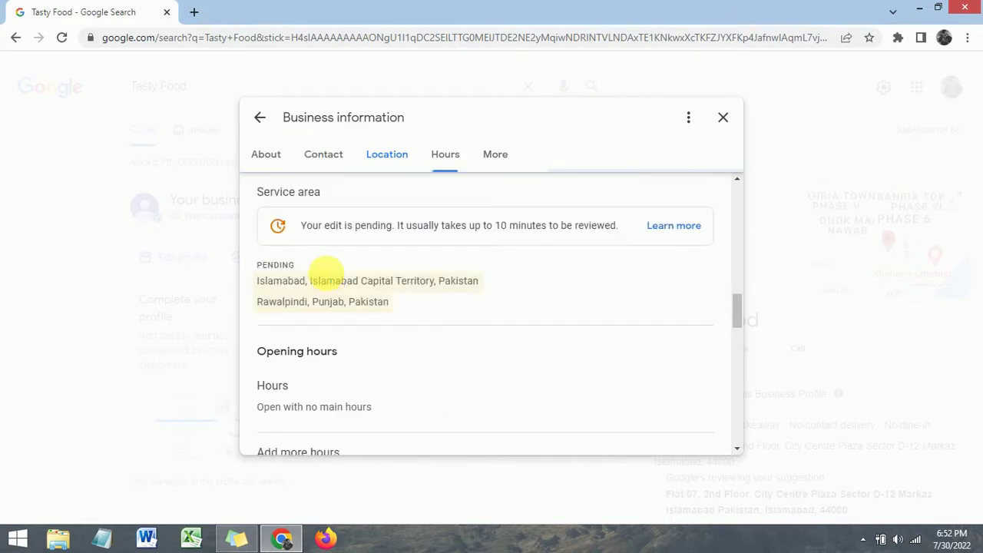
# Try to add and save breakfast hours of 09:00 to 17:00 for Monday through Saturday.
pyautogui.scroll(-3, 345, 298)
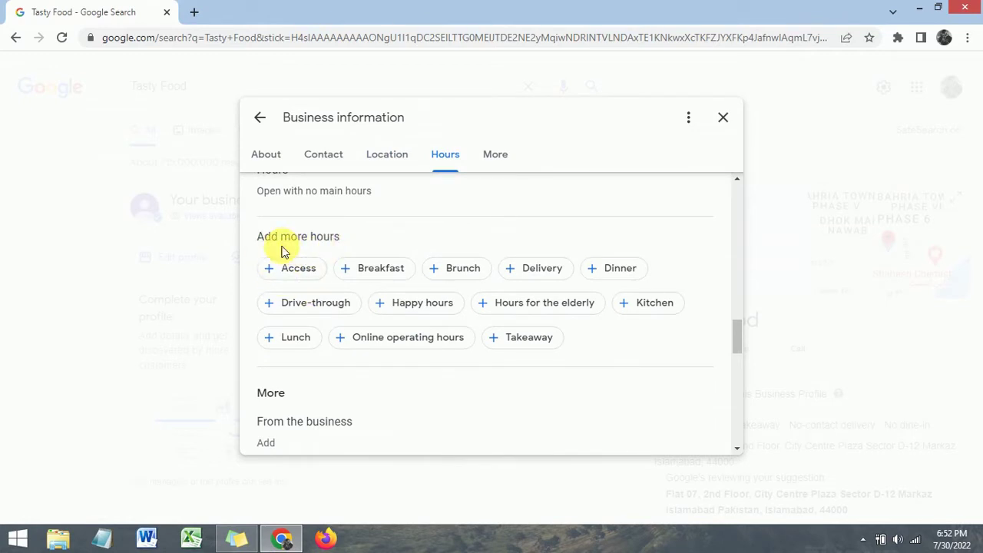
pyautogui.click(353, 270)
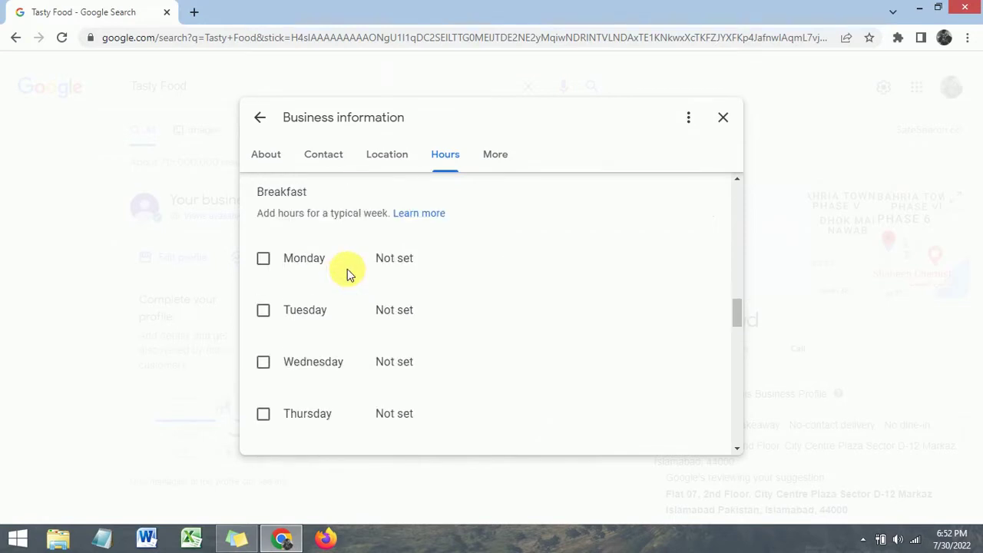
pyautogui.click(263, 259)
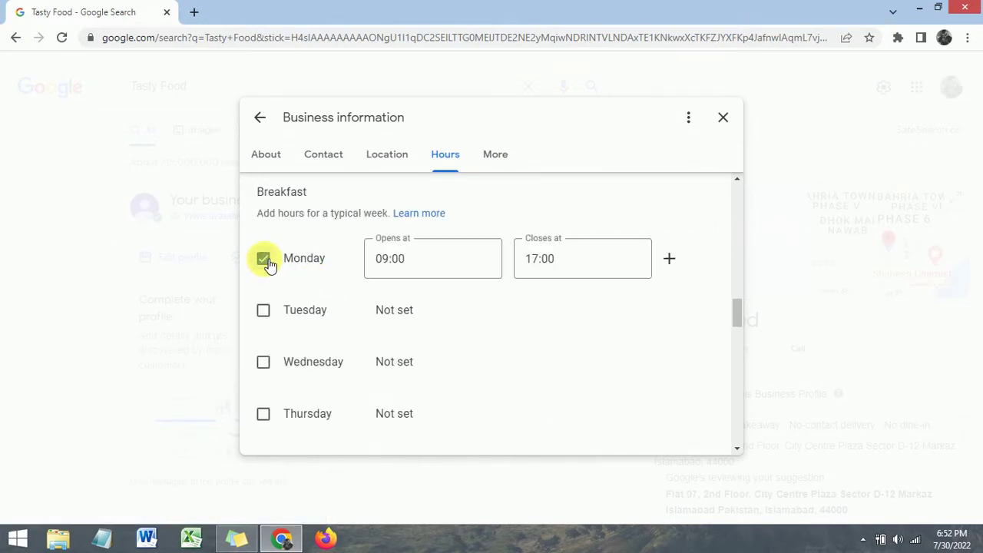
pyautogui.click(265, 313)
pyautogui.click(265, 364)
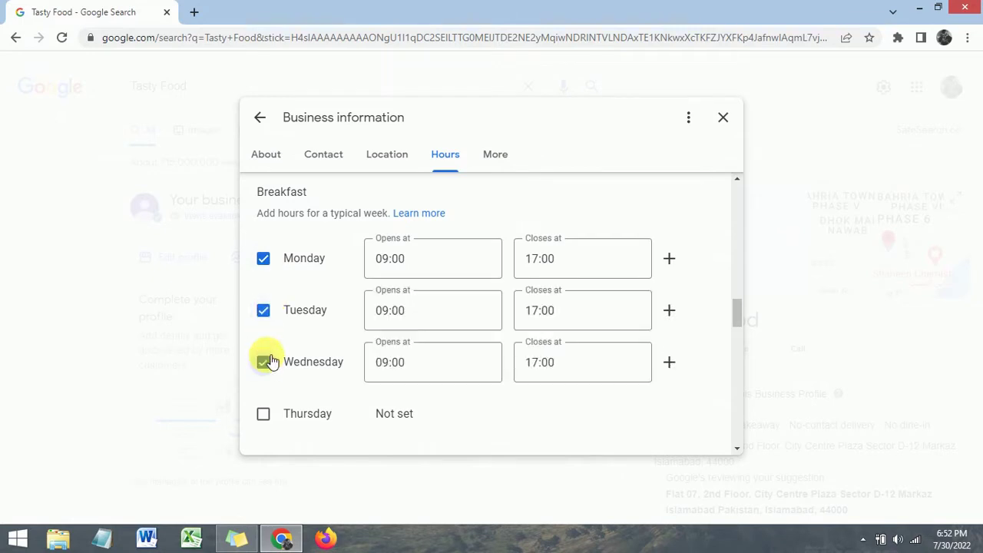
pyautogui.scroll(-2, 267, 359)
pyautogui.click(264, 323)
pyautogui.click(268, 271)
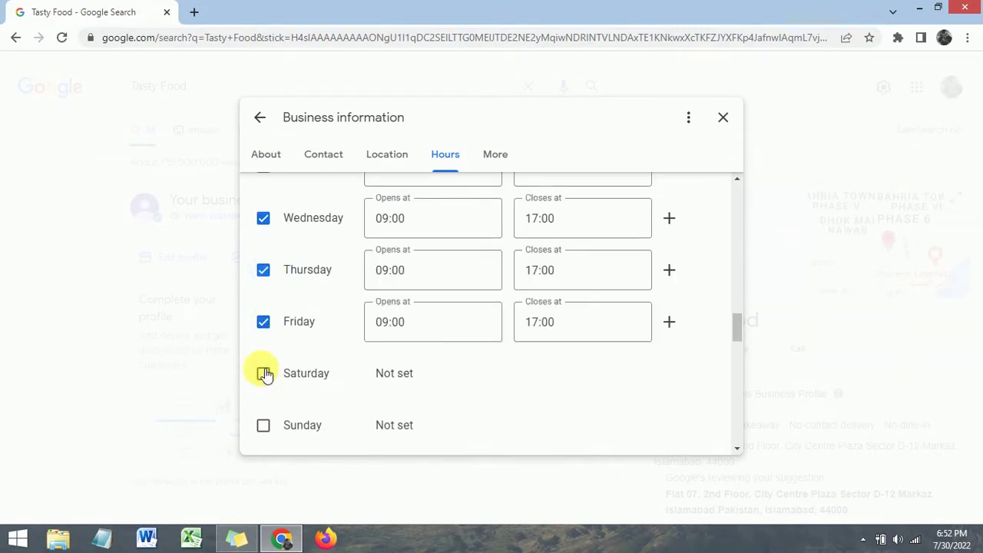
pyautogui.click(264, 374)
pyautogui.scroll(5, 663, 314)
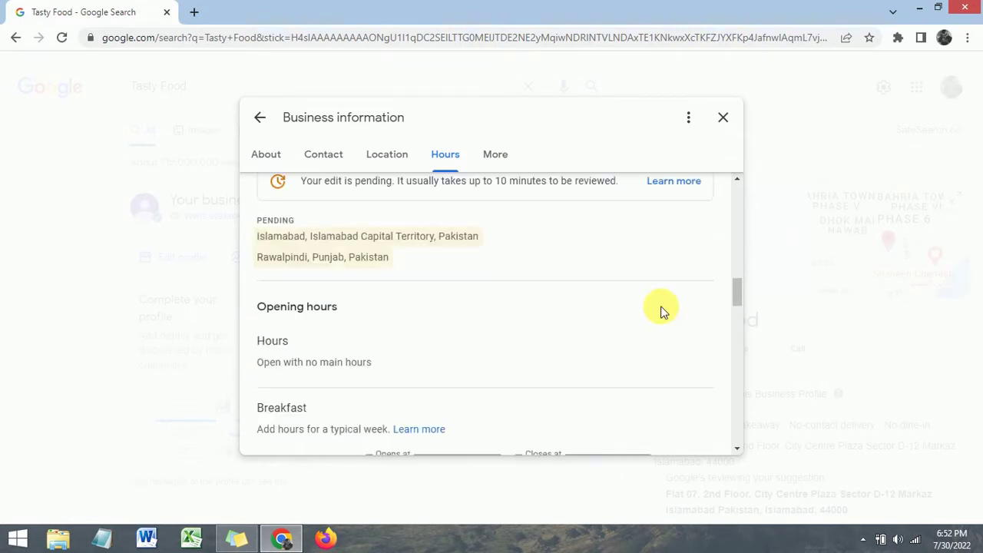
pyautogui.scroll(-10, 663, 313)
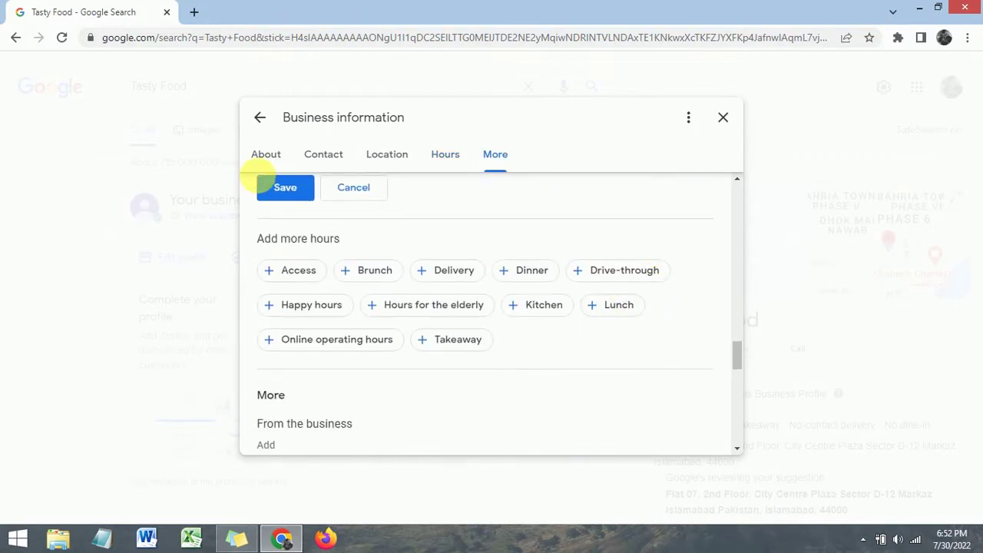
pyautogui.click(284, 190)
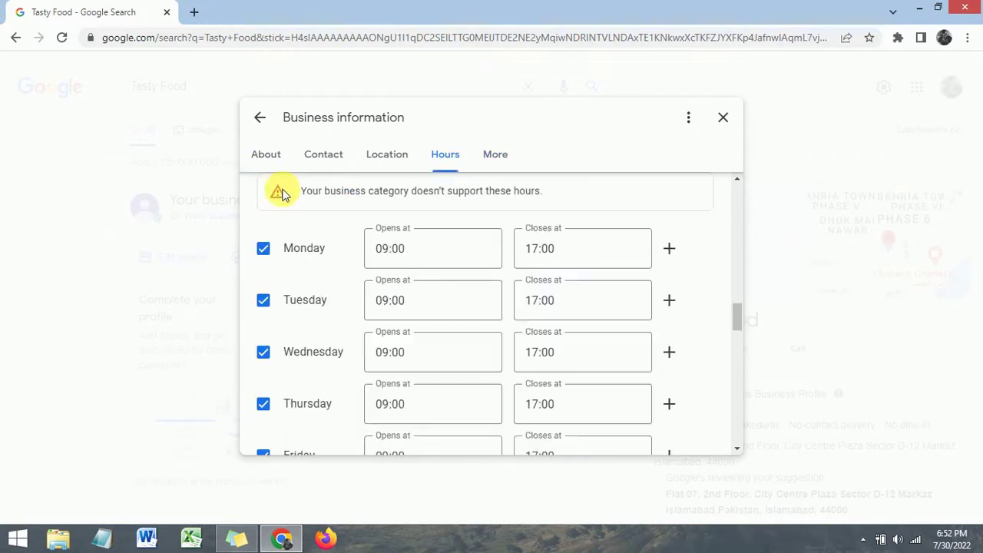
pyautogui.scroll(-2, 450, 297)
pyautogui.scroll(3, 443, 289)
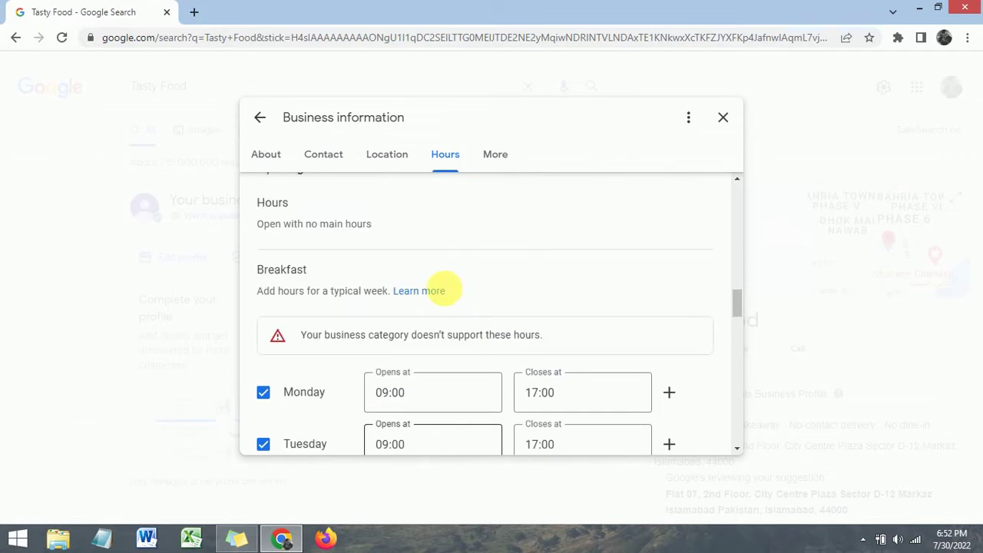
pyautogui.scroll(-5, 446, 292)
pyautogui.scroll(-2, 444, 289)
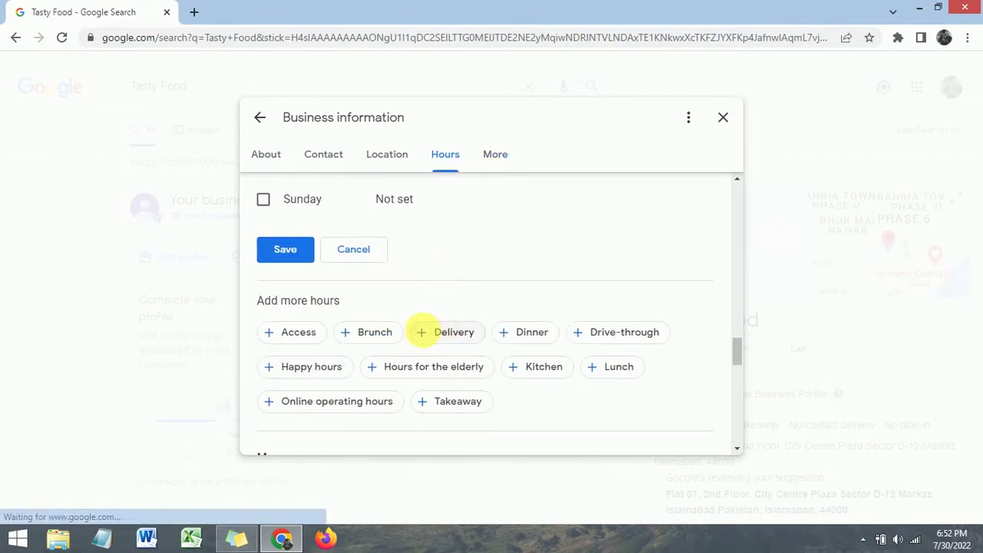
# Discard the breakfast edits and add delivery hours of 09:00 to 17:00 for Monday through Saturday.
pyautogui.press('Escape')
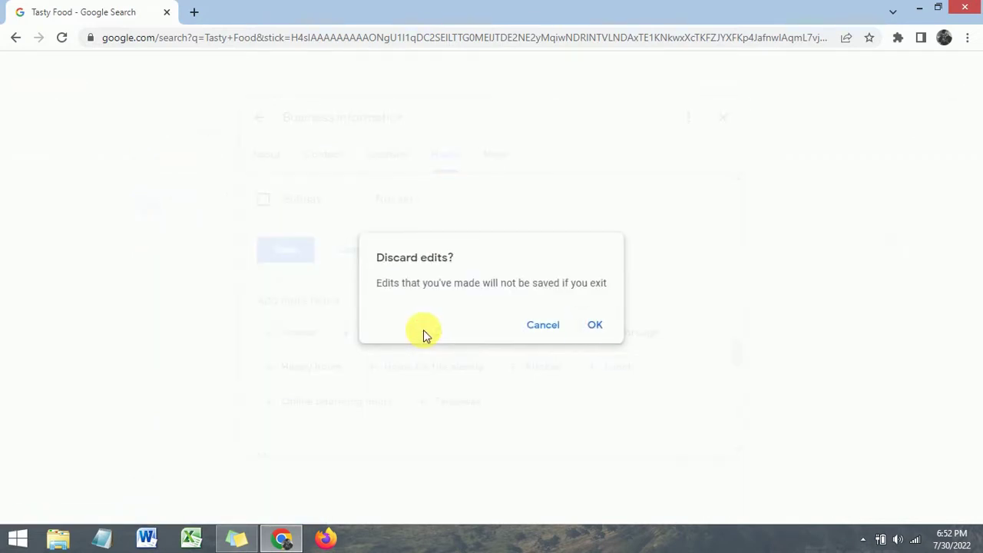
pyautogui.click(594, 326)
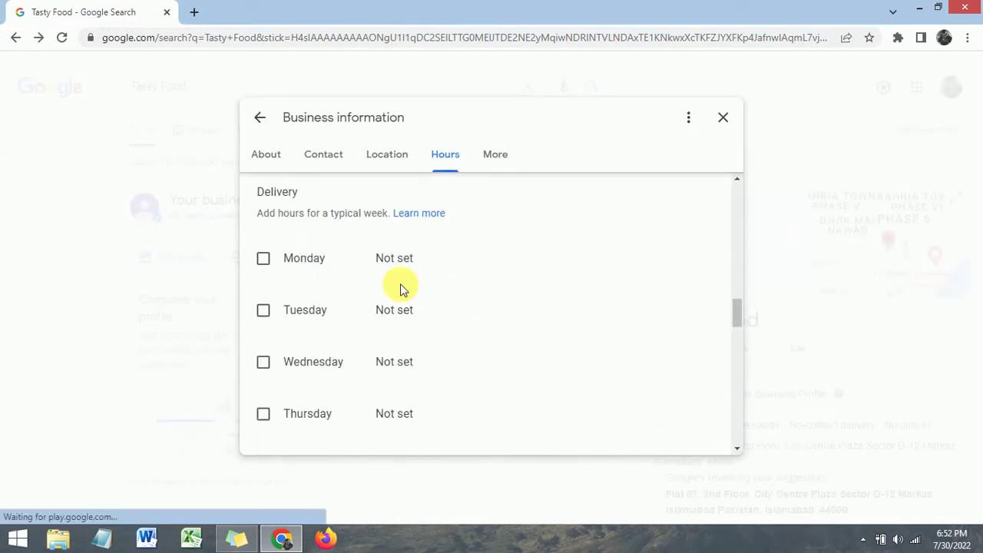
pyautogui.click(264, 260)
pyautogui.click(265, 312)
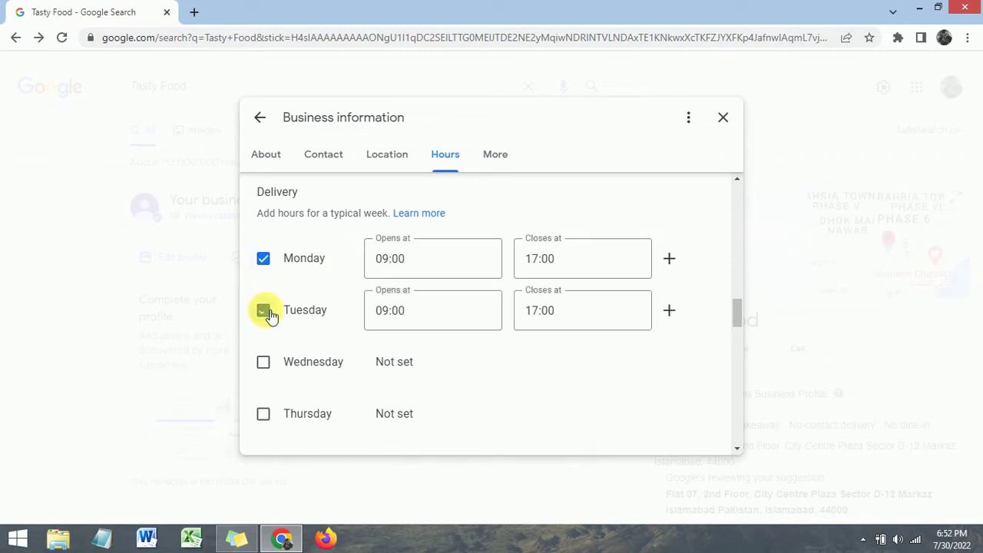
pyautogui.click(263, 363)
pyautogui.scroll(-2, 264, 361)
pyautogui.click(264, 276)
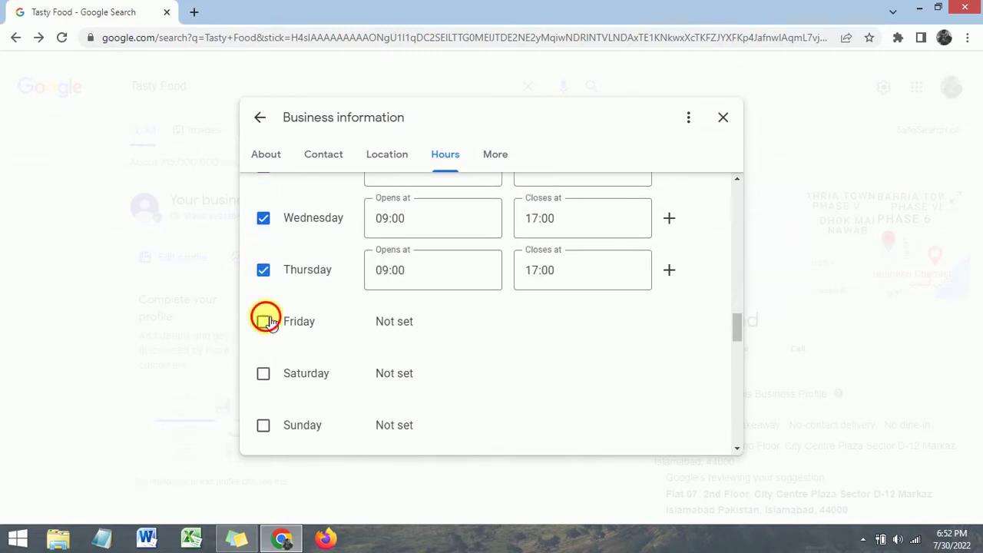
pyautogui.click(265, 322)
pyautogui.click(264, 373)
# Check Monday's opening and closing time choices, keep 09:00 to 17:00, and save the delivery hours.
pyautogui.scroll(3, 407, 330)
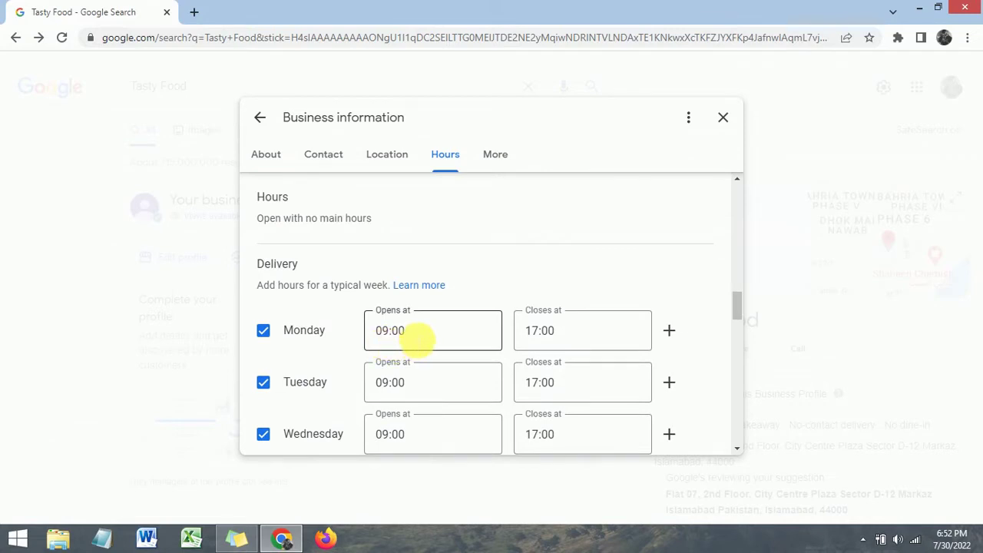
pyautogui.click(417, 339)
pyautogui.click(438, 335)
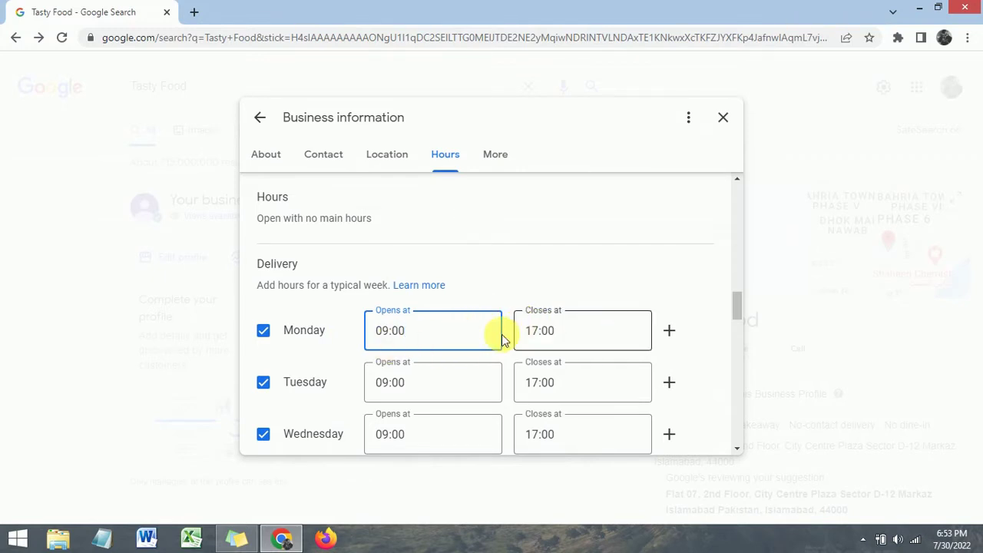
pyautogui.click(569, 336)
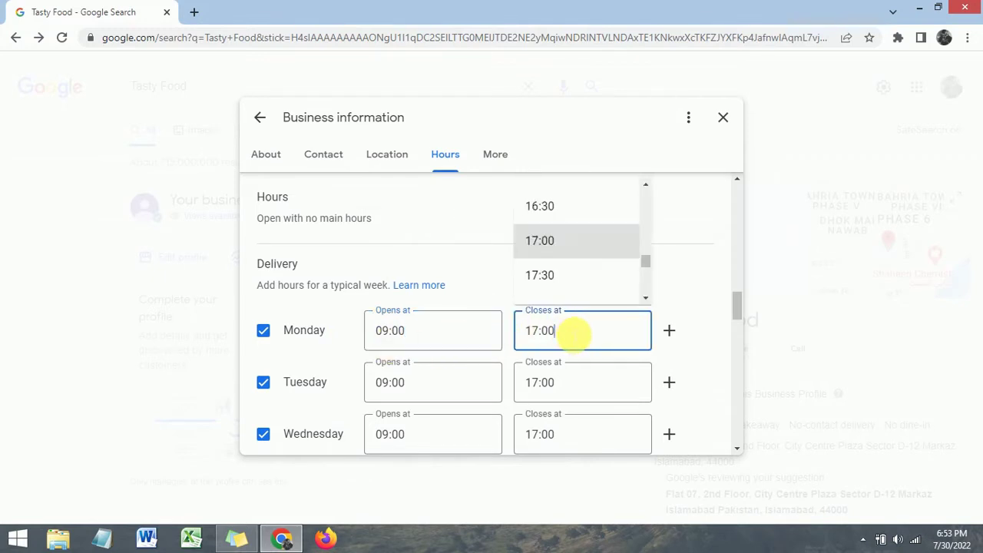
pyautogui.click(477, 294)
pyautogui.scroll(-4, 477, 295)
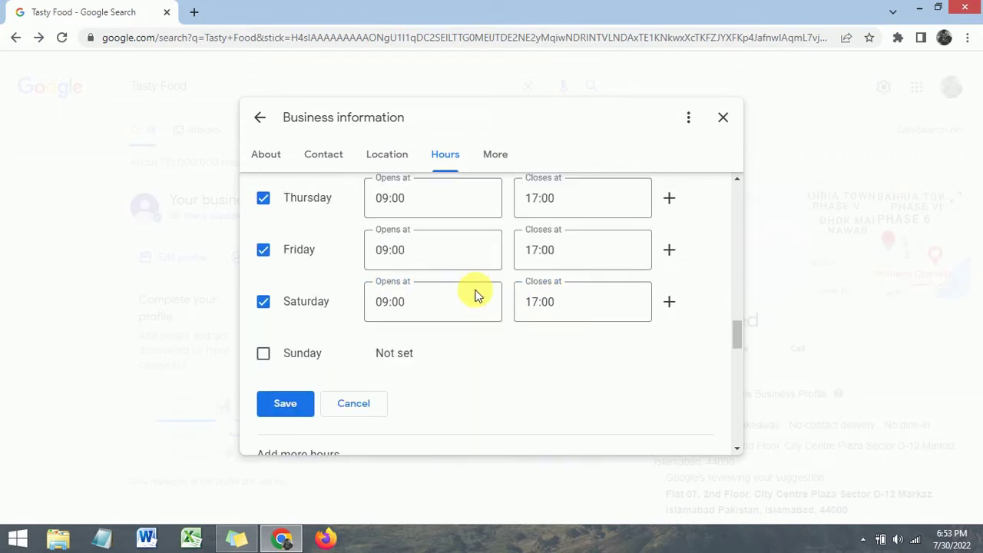
pyautogui.click(283, 413)
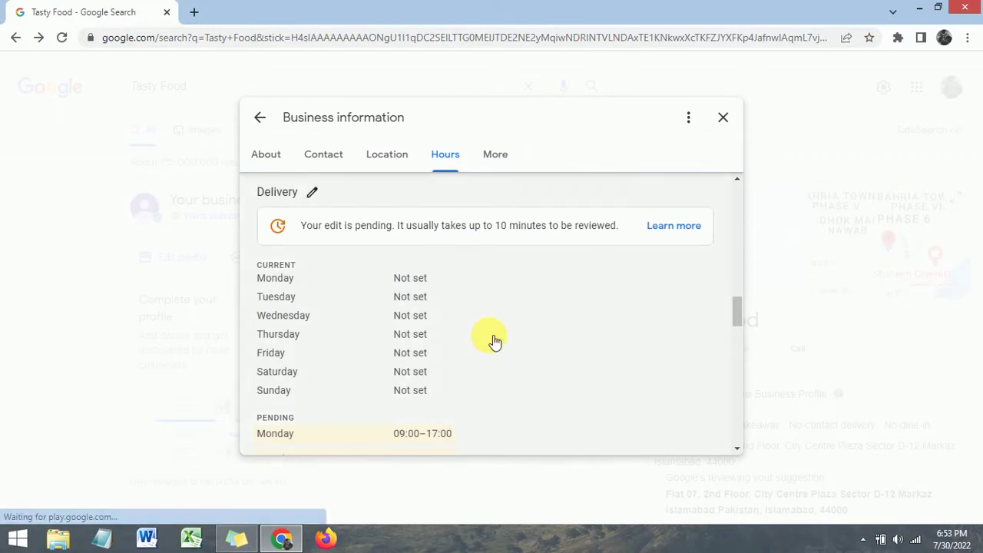
pyautogui.scroll(-1, 496, 342)
pyautogui.scroll(-4, 495, 342)
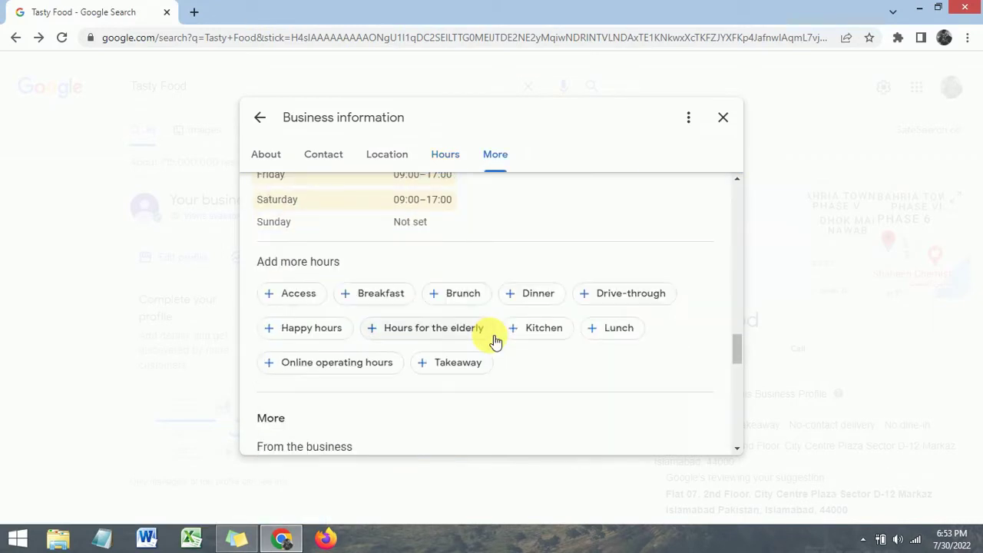
pyautogui.scroll(-2, 495, 342)
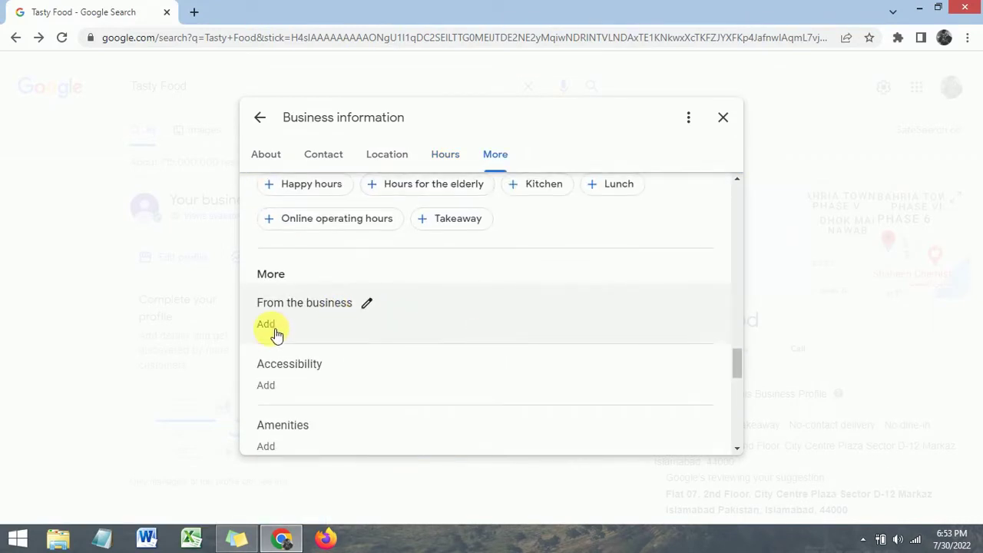
pyautogui.click(370, 306)
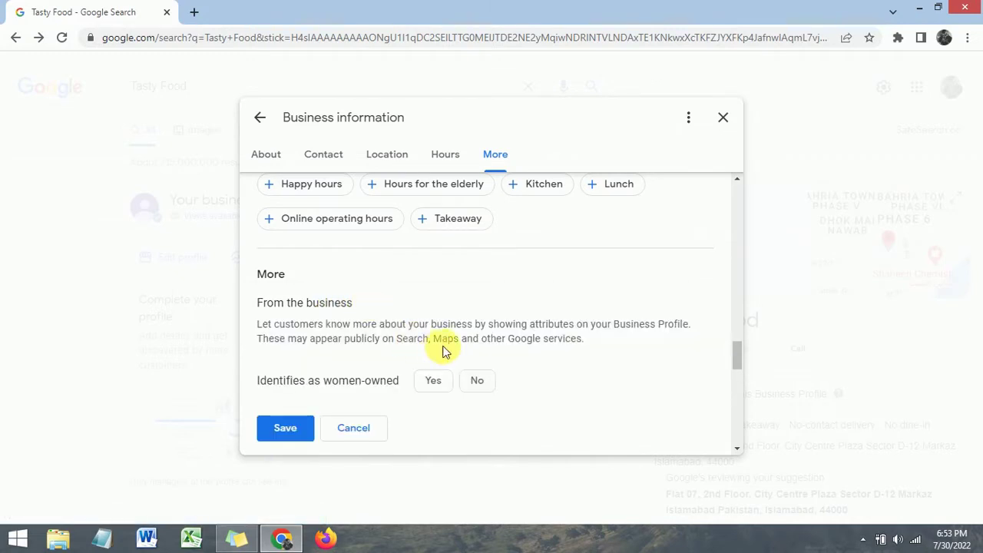
pyautogui.click(348, 431)
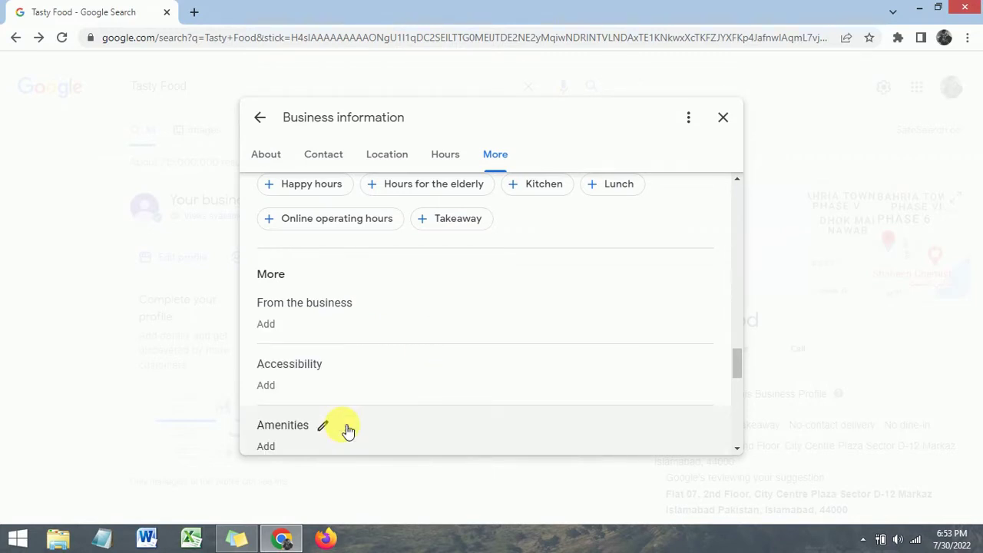
pyautogui.click(368, 303)
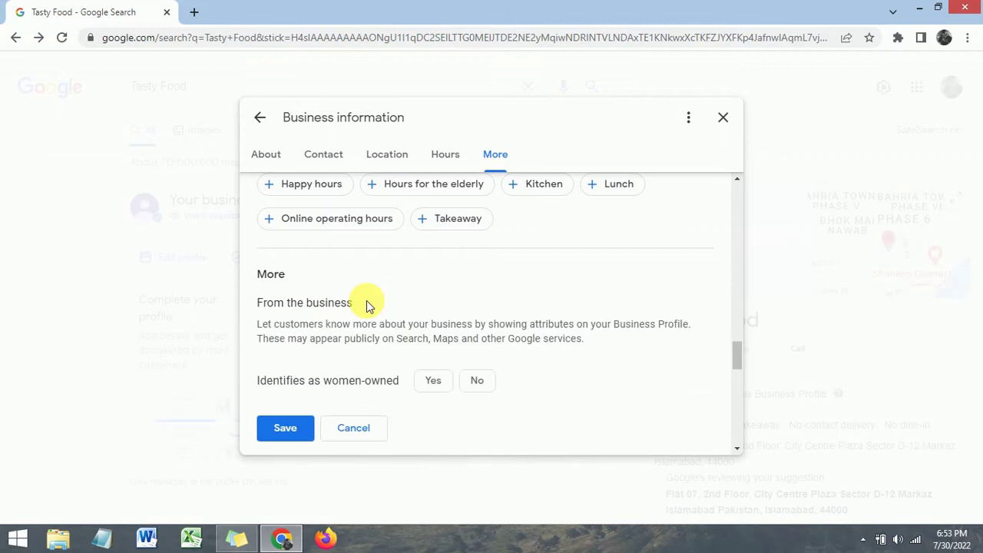
pyautogui.click(477, 387)
pyautogui.click(365, 434)
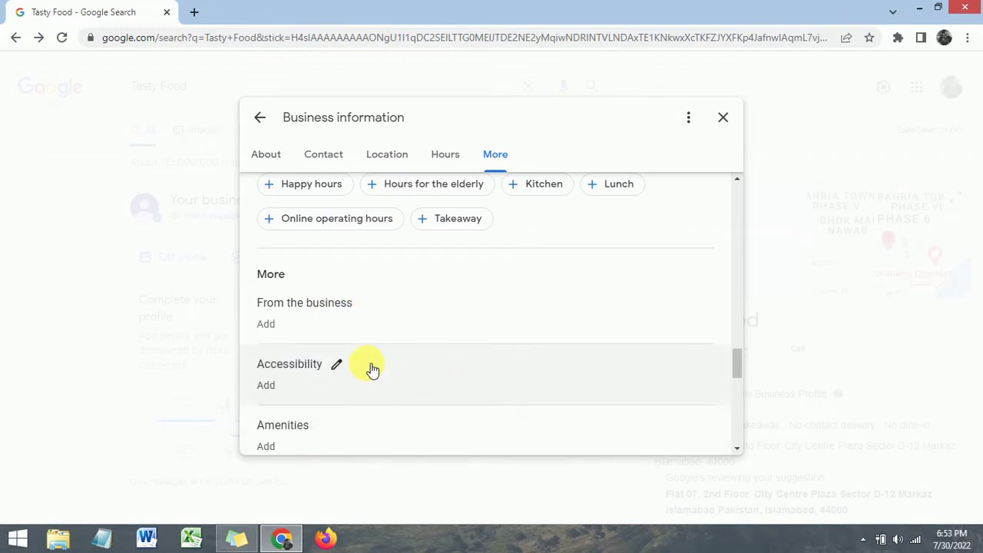
# Set "Identifies as women-owned" to No in the From the business attributes and save it.
pyautogui.click(371, 306)
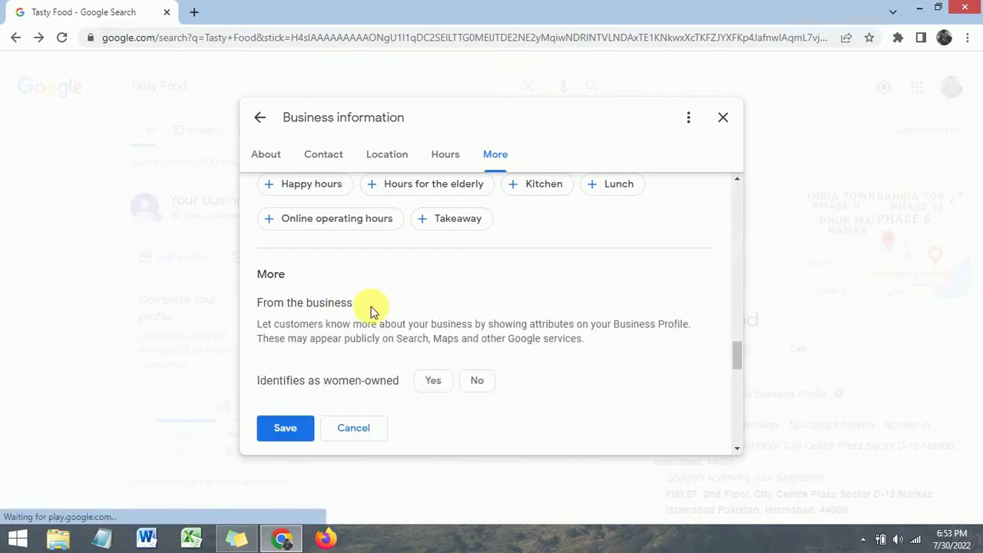
pyautogui.click(477, 384)
pyautogui.click(283, 428)
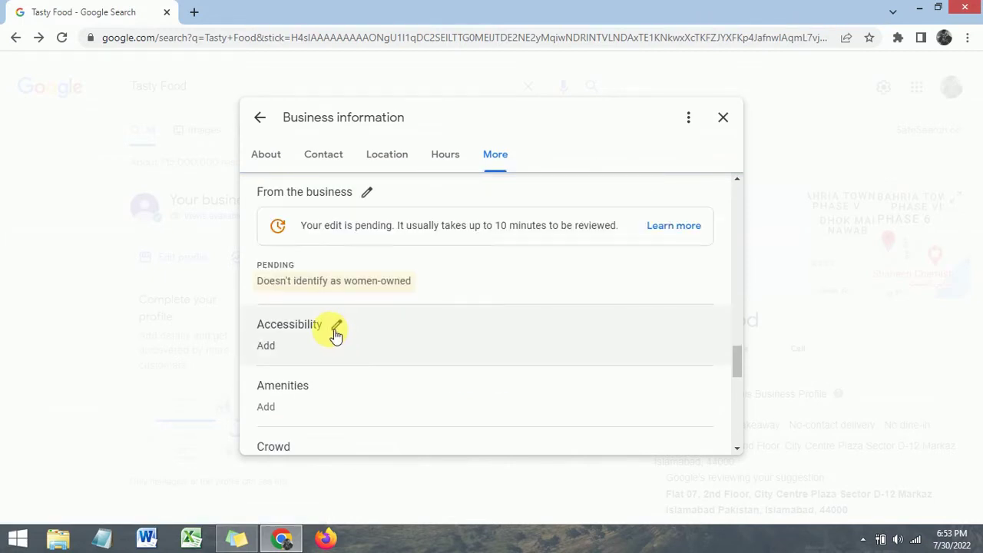
# Look through the accessibility attributes, such as hearing loop and wheelchair access, and leave them without making changes.
pyautogui.click(340, 326)
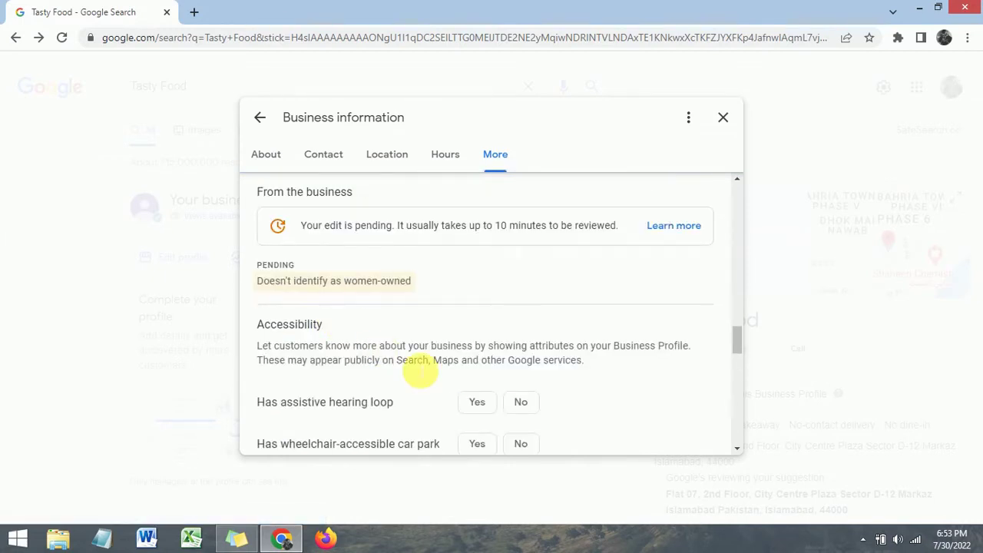
pyautogui.scroll(-2, 421, 371)
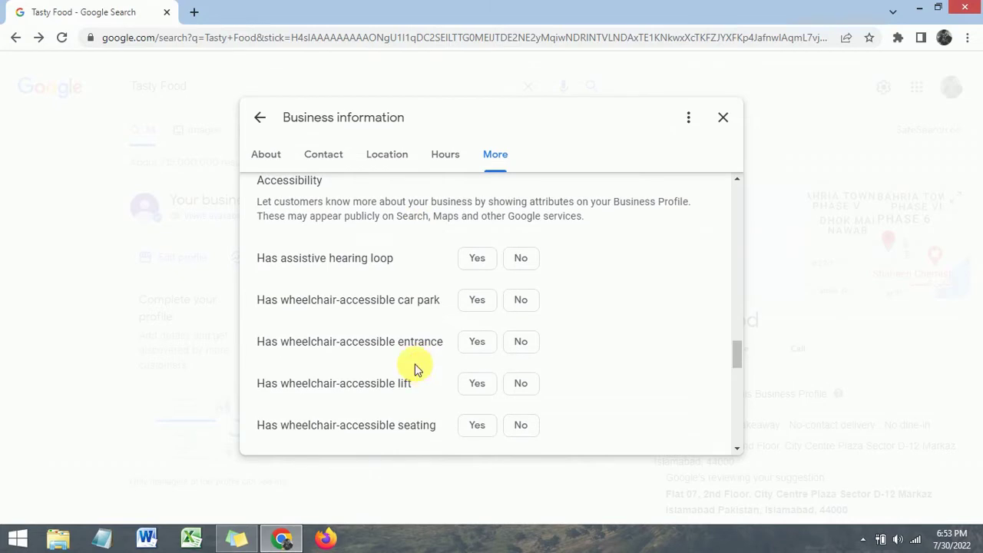
pyautogui.scroll(1, 415, 370)
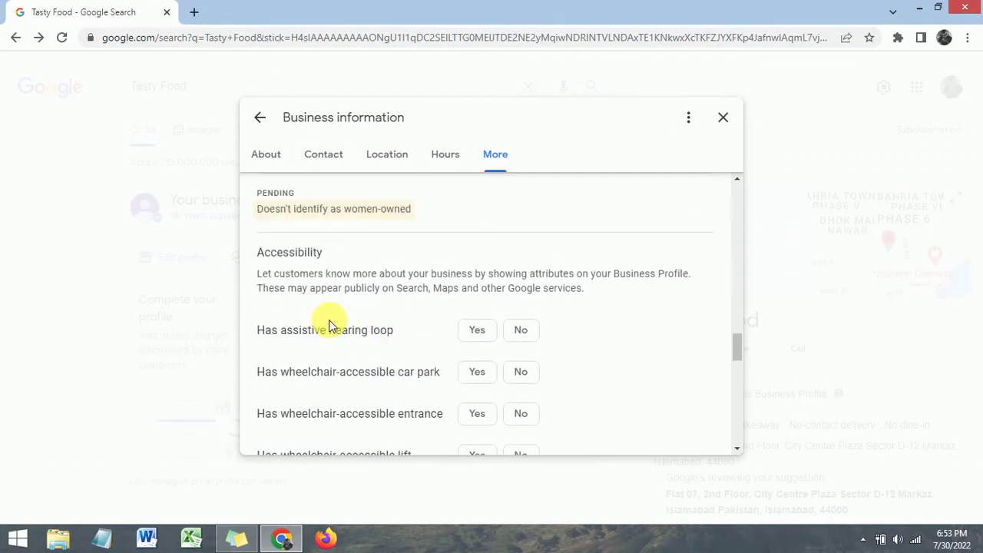
pyautogui.scroll(-2, 377, 334)
pyautogui.scroll(-2, 378, 345)
pyautogui.click(352, 301)
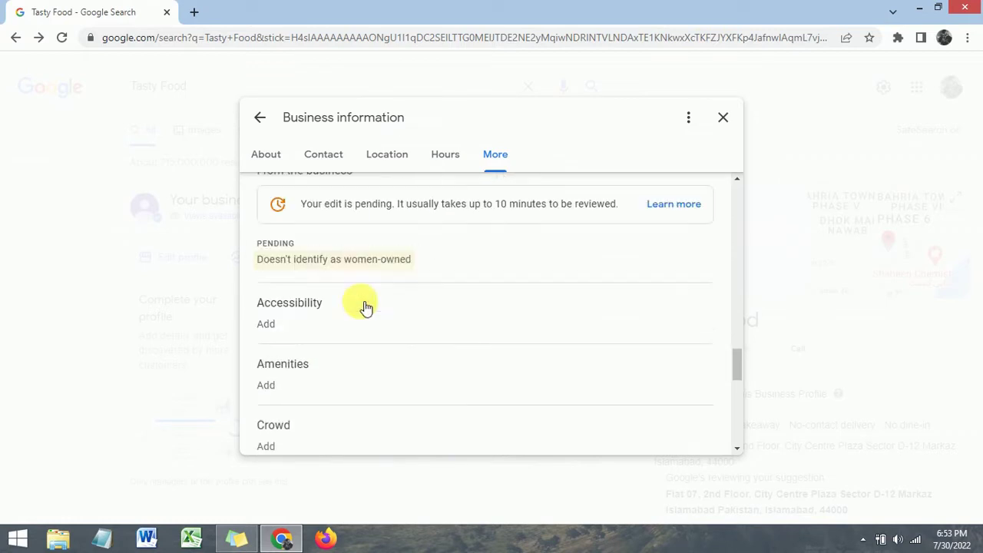
# Set Serves breakfast, Serves lunch, Serves dinner and Has seating to Yes in the dining options and save them.
pyautogui.scroll(-1, 324, 365)
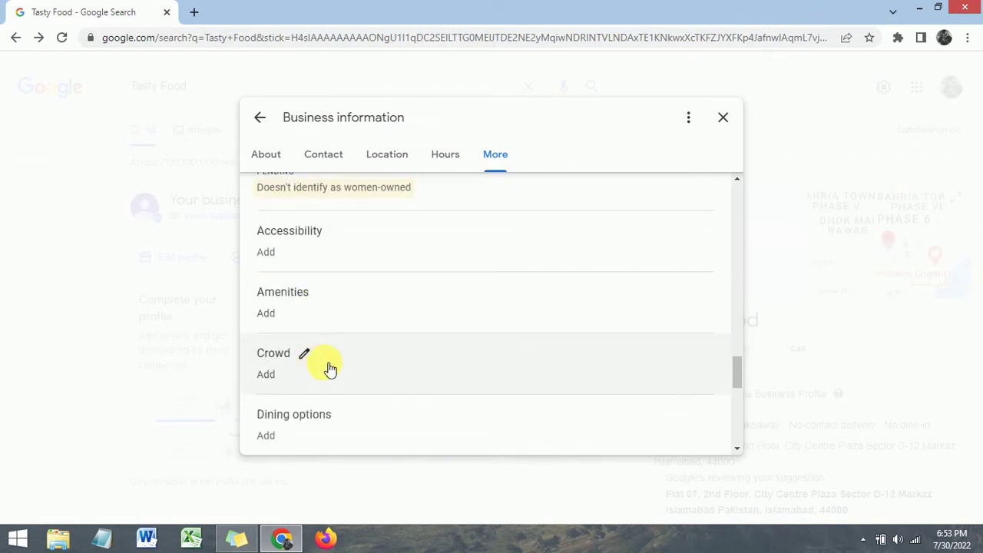
pyautogui.scroll(-1, 323, 366)
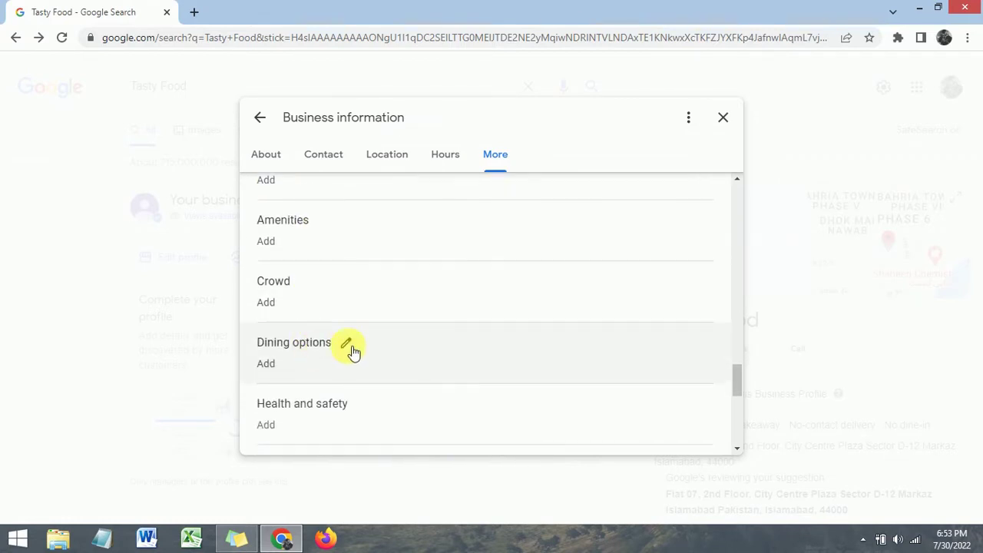
pyautogui.click(350, 347)
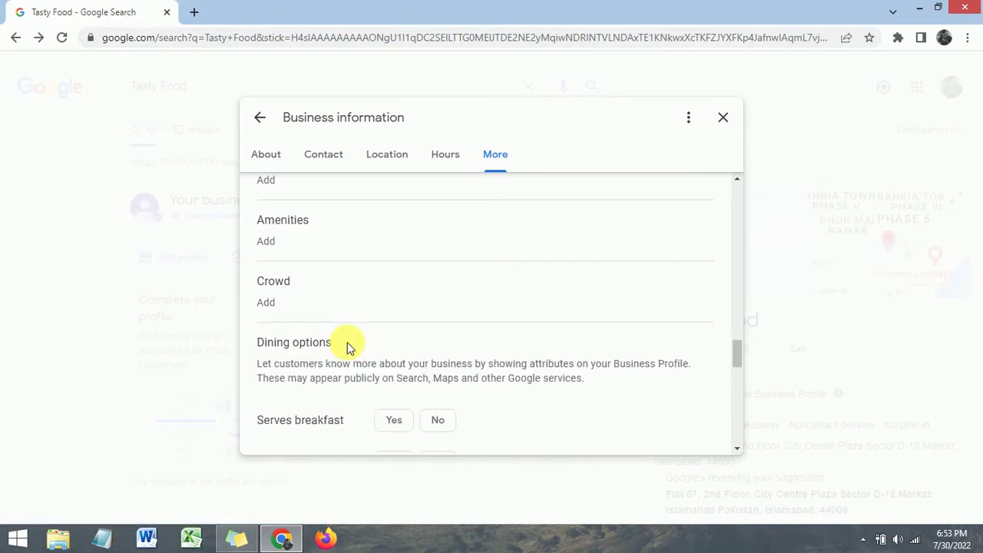
pyautogui.scroll(-2, 347, 348)
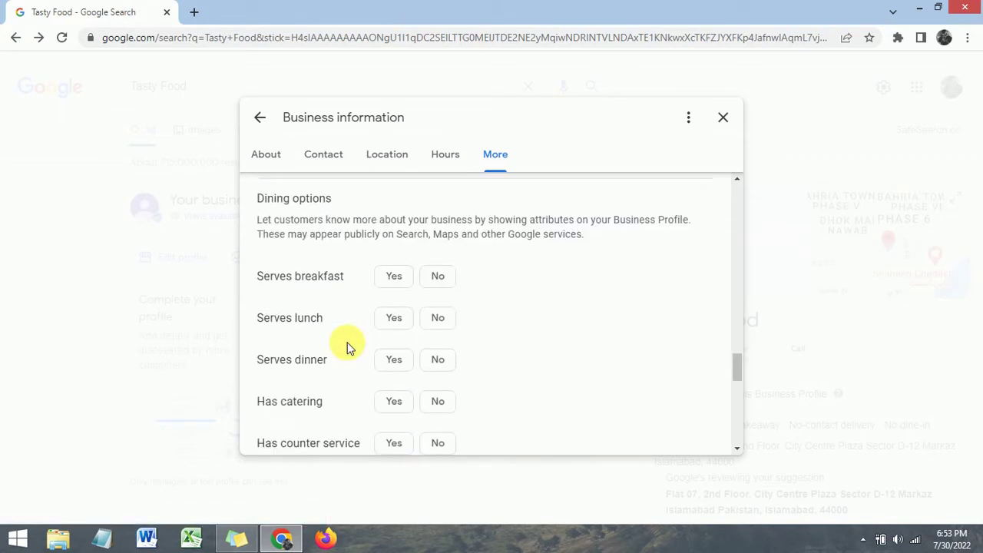
pyautogui.click(396, 279)
pyautogui.click(391, 321)
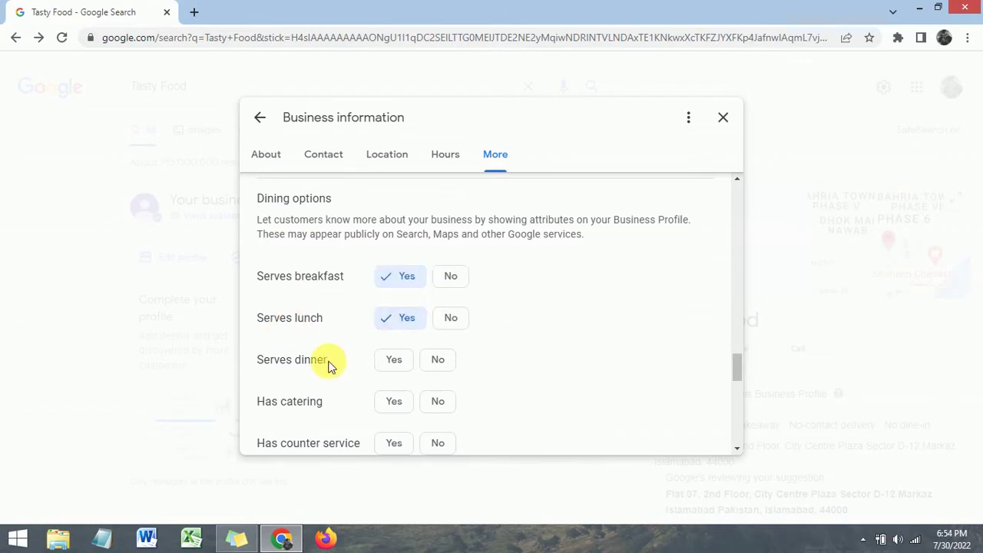
pyautogui.click(393, 360)
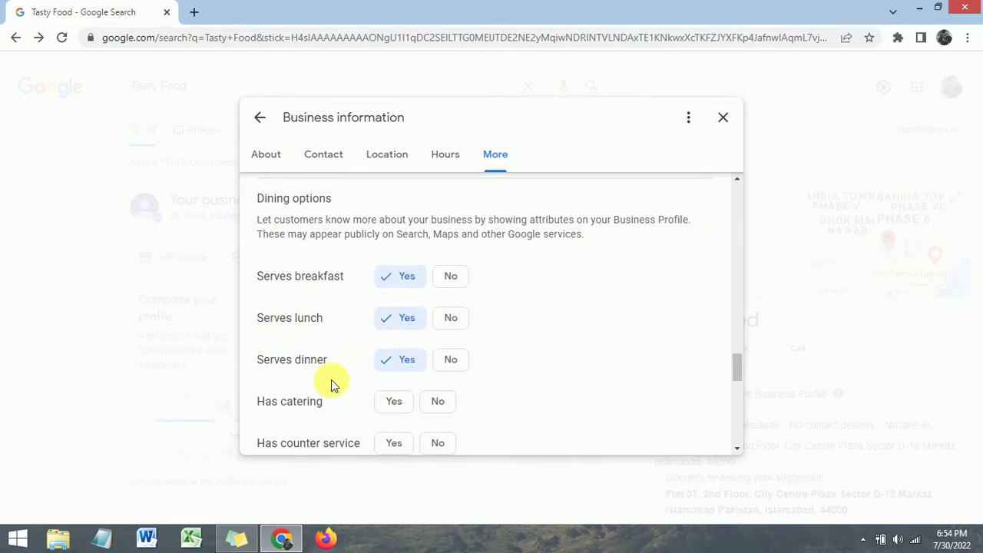
pyautogui.scroll(-1, 332, 379)
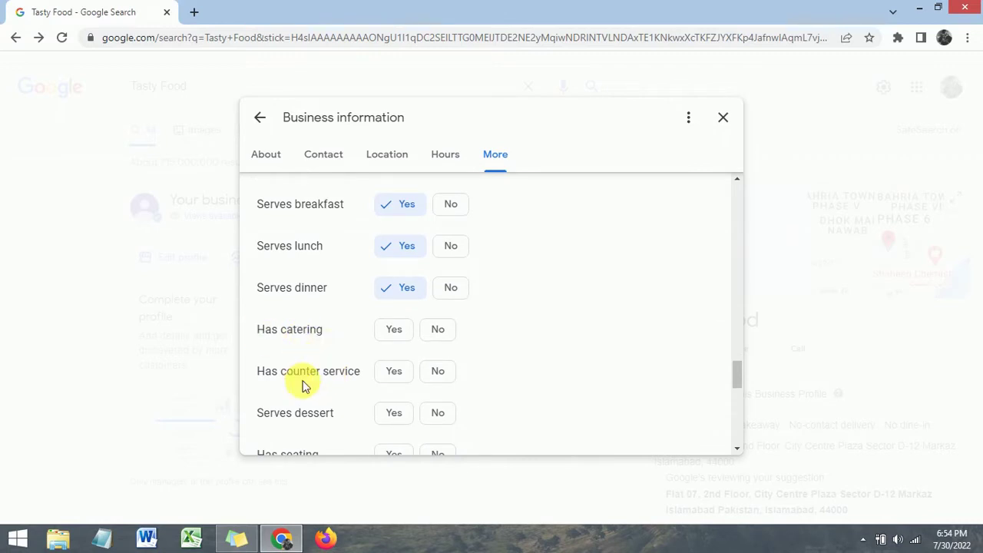
pyautogui.scroll(-1, 337, 389)
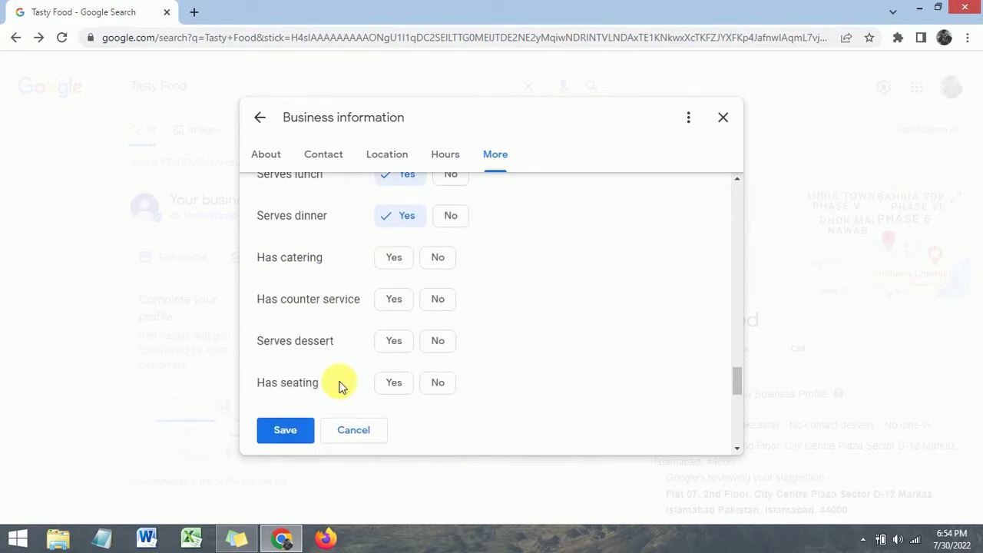
pyautogui.click(393, 383)
pyautogui.click(285, 429)
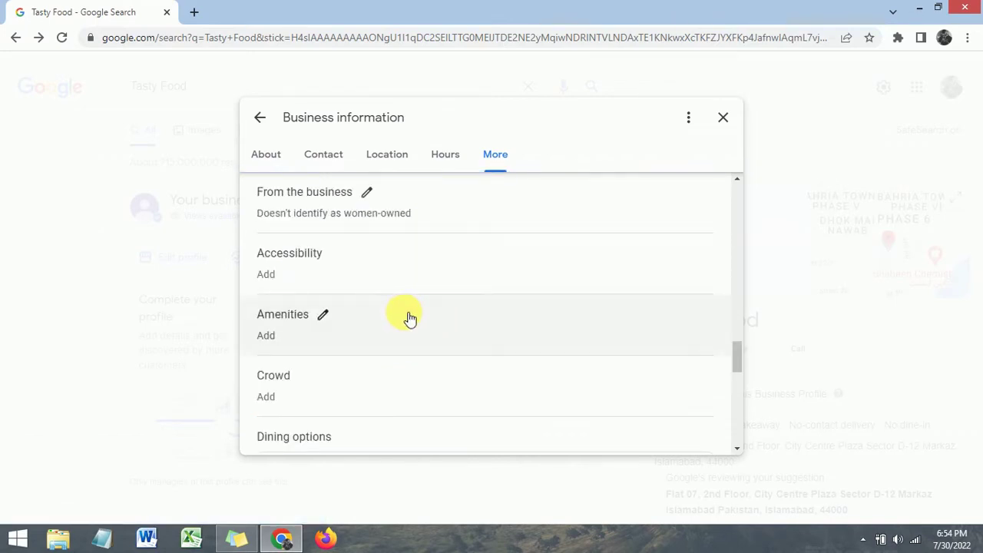
# Open the payments attributes for editing and set Cash only to Yes and Accepts cheques to No.
pyautogui.scroll(-1, 346, 323)
pyautogui.scroll(-1, 329, 324)
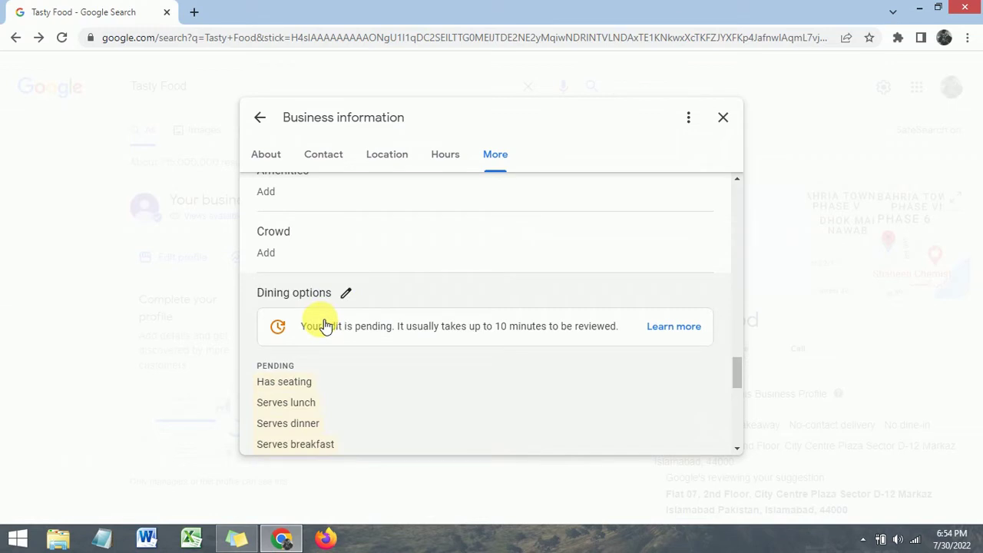
pyautogui.scroll(-4, 358, 355)
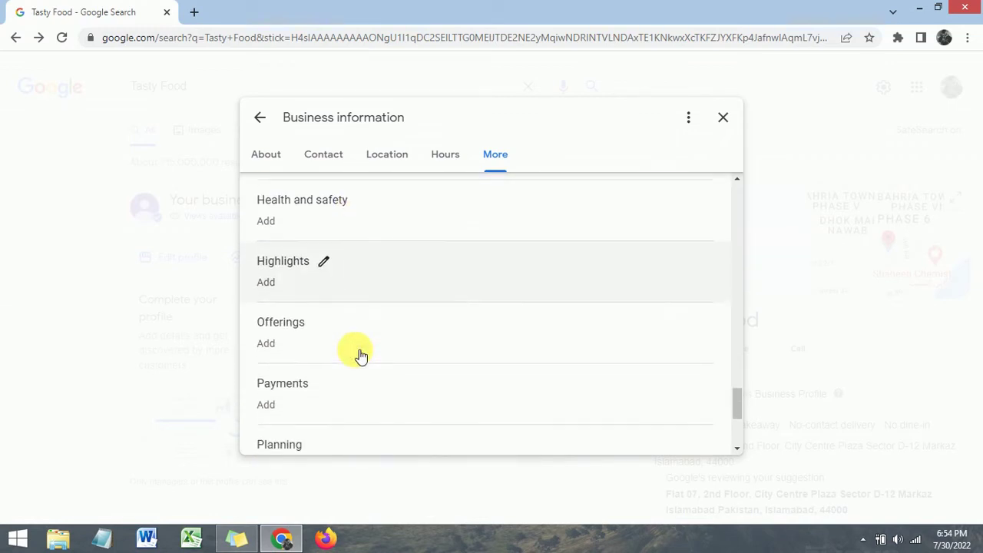
pyautogui.scroll(2, 360, 354)
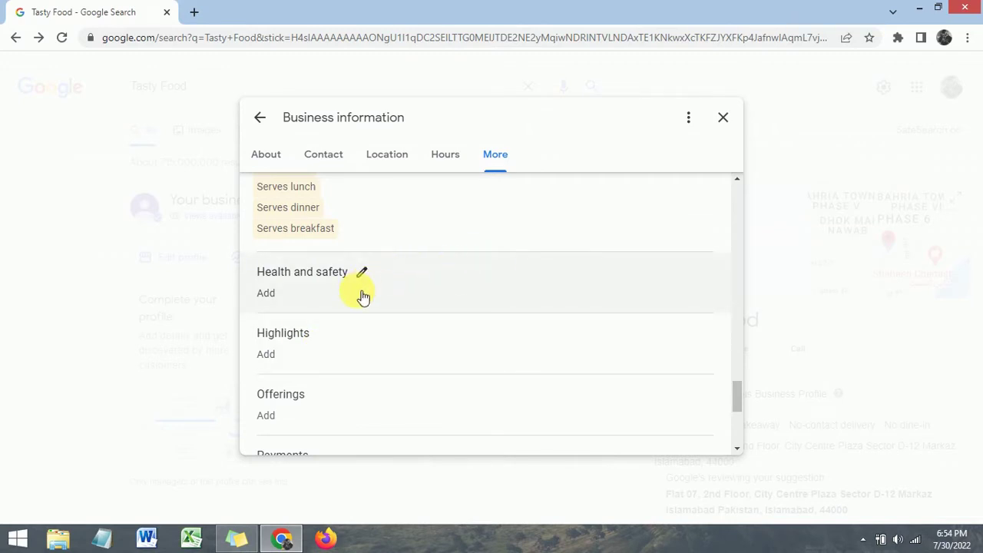
pyautogui.scroll(-2, 300, 346)
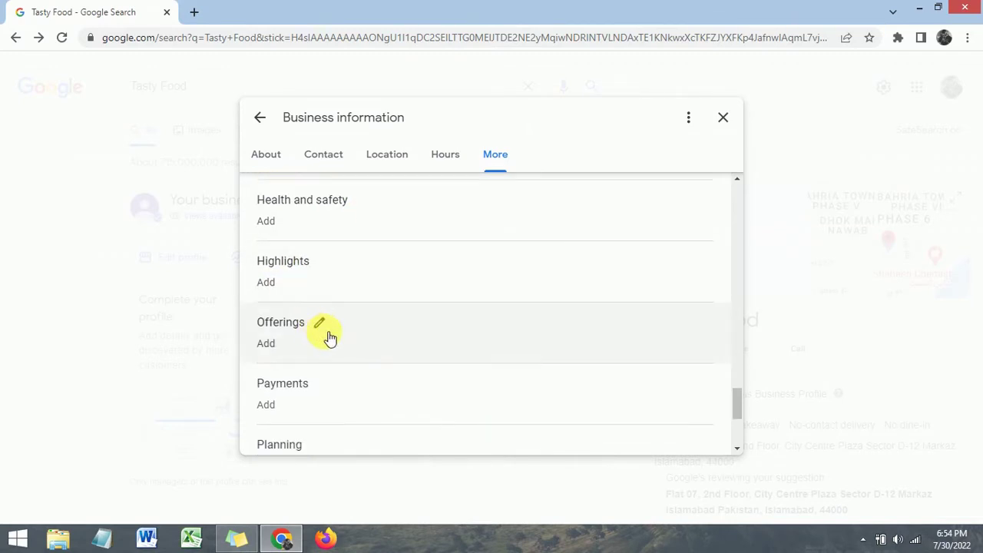
pyautogui.scroll(-2, 329, 338)
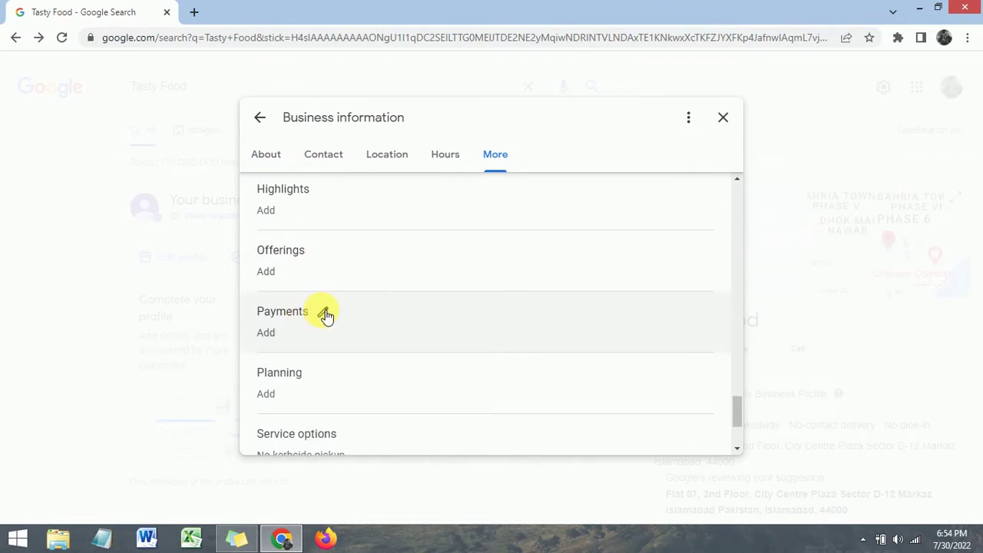
pyautogui.click(326, 315)
pyautogui.scroll(-2, 376, 335)
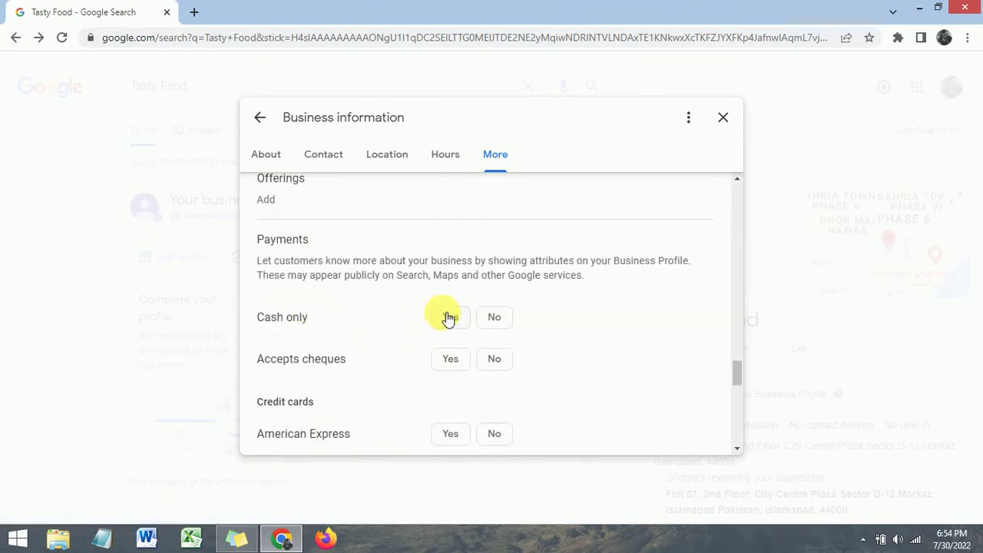
pyautogui.click(449, 318)
pyautogui.click(451, 321)
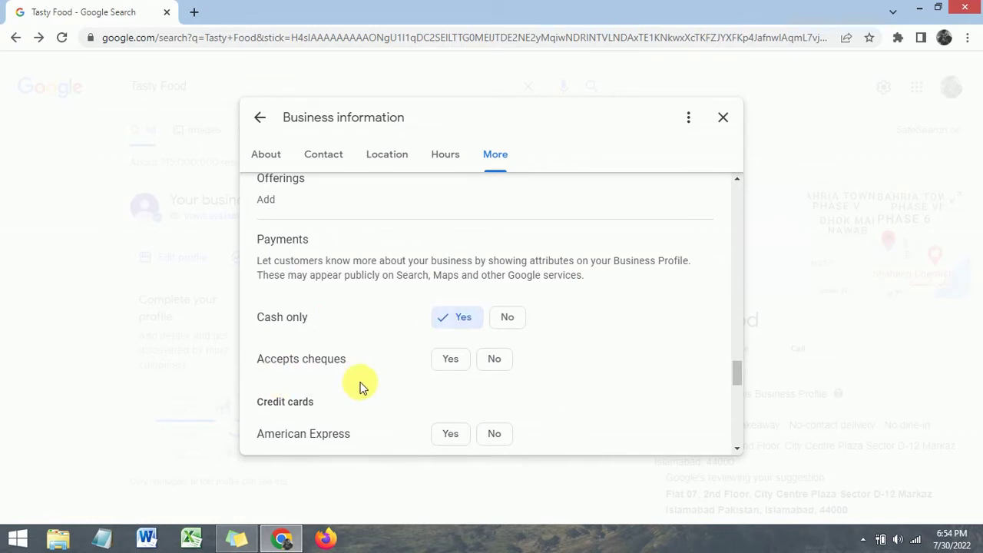
pyautogui.click(495, 363)
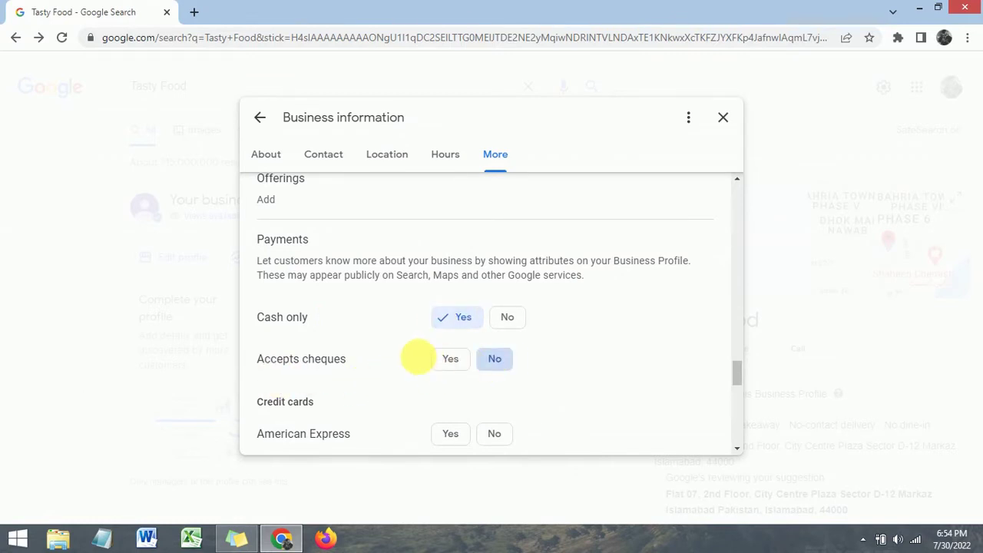
# Set the Mastercard and VISA credit cards to Yes and save the payments attributes.
pyautogui.scroll(-1, 417, 357)
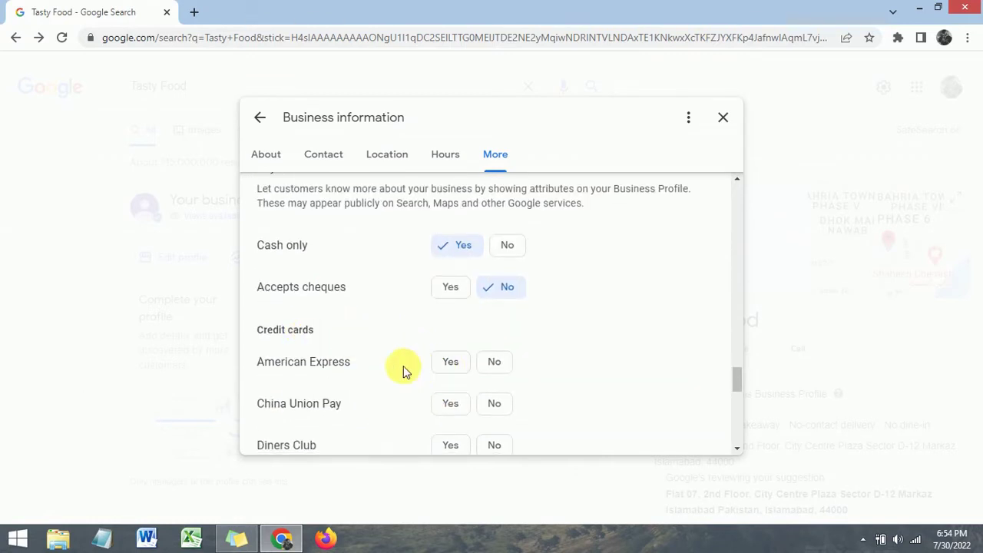
pyautogui.scroll(-1, 351, 375)
pyautogui.scroll(-1, 354, 411)
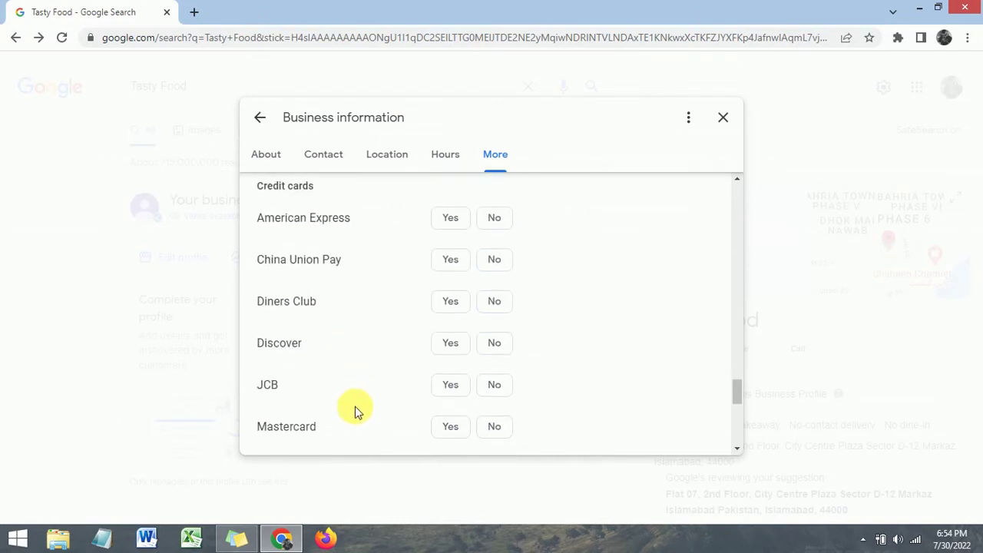
pyautogui.scroll(-1, 355, 409)
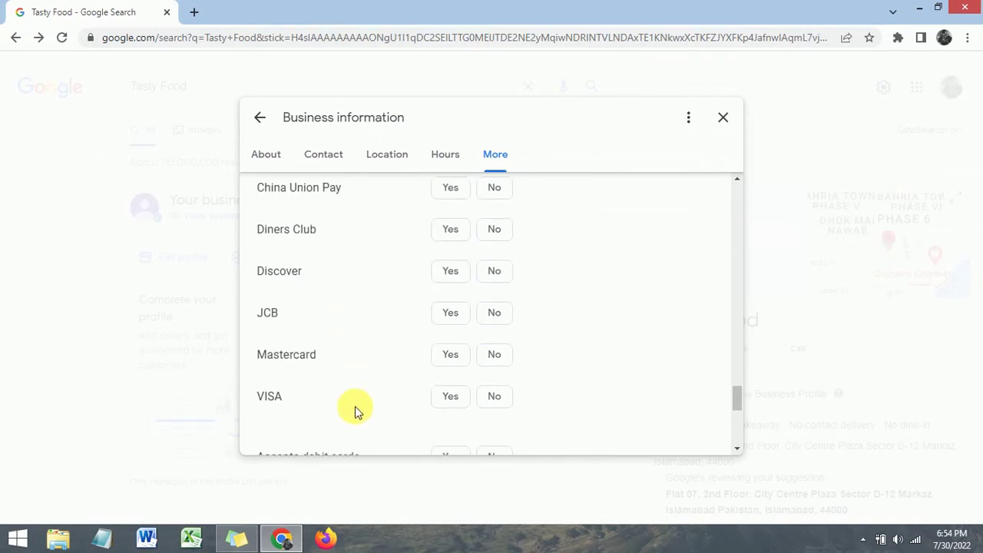
pyautogui.click(449, 357)
pyautogui.click(449, 397)
pyautogui.scroll(-2, 380, 358)
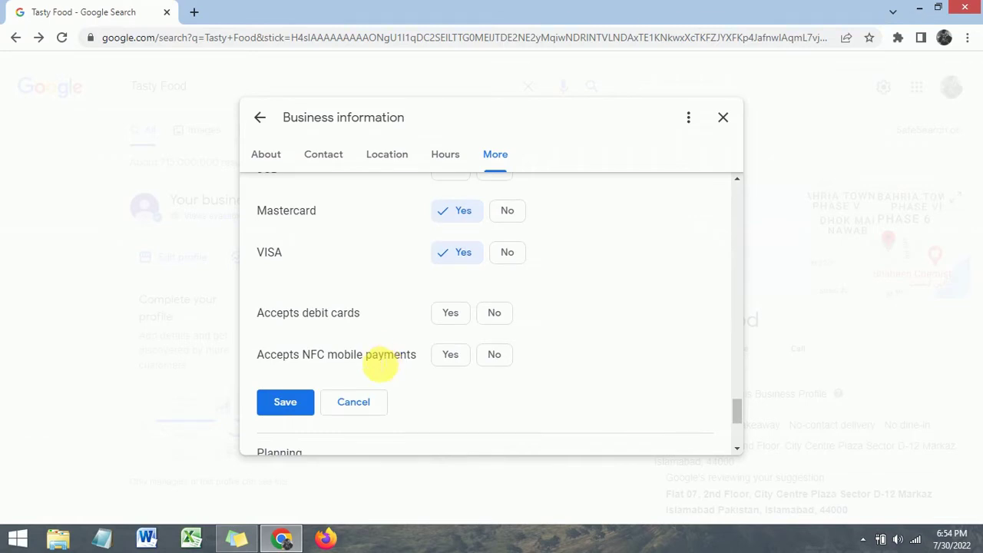
pyautogui.click(301, 423)
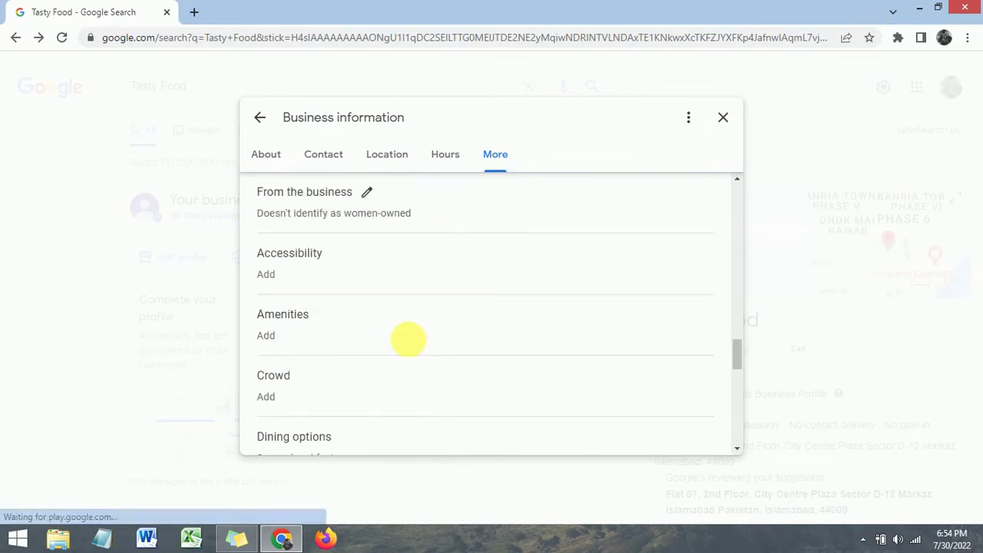
pyautogui.scroll(-1, 411, 345)
pyautogui.scroll(-3, 413, 345)
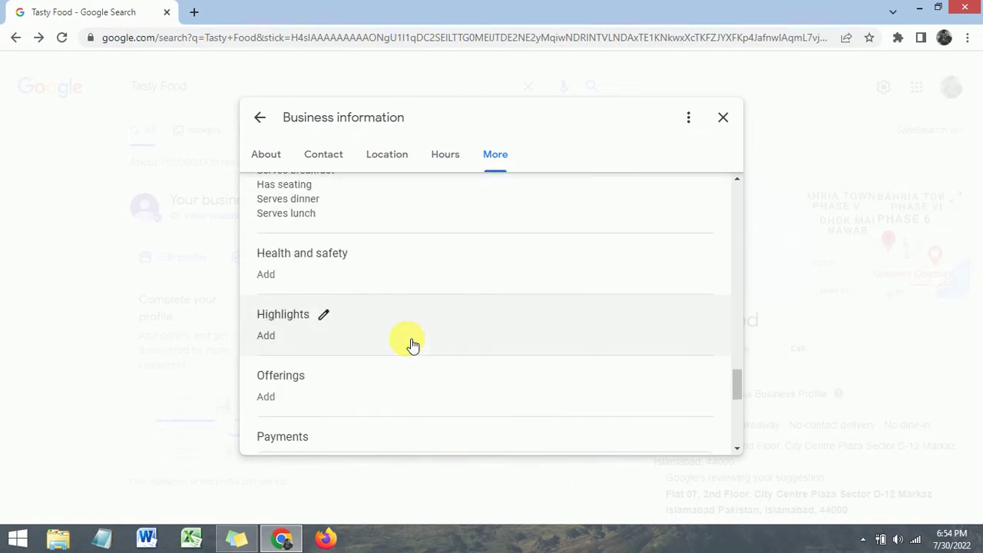
# Look through the remaining attributes down to the service options and close the business information.
pyautogui.scroll(-3, 413, 345)
pyautogui.scroll(-2, 413, 345)
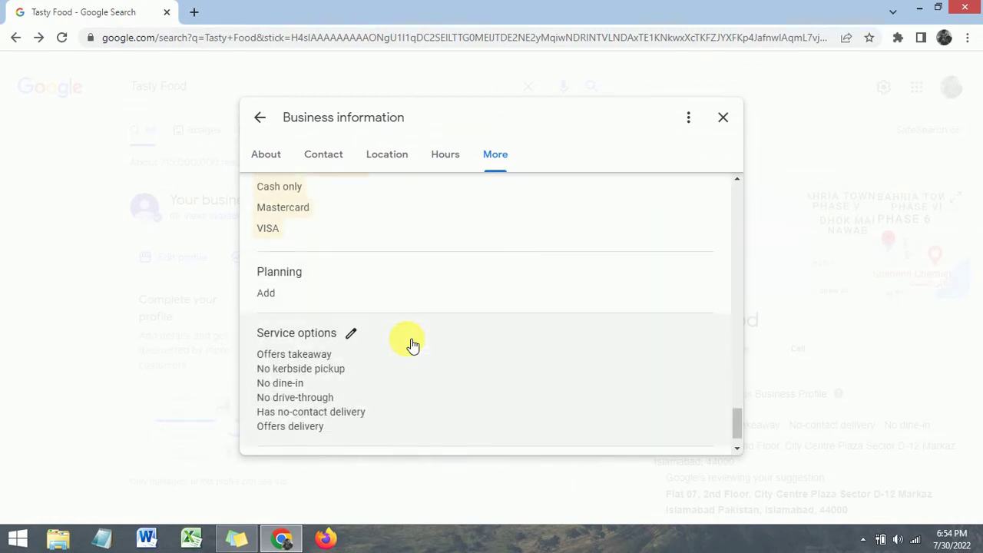
pyautogui.scroll(-1, 412, 345)
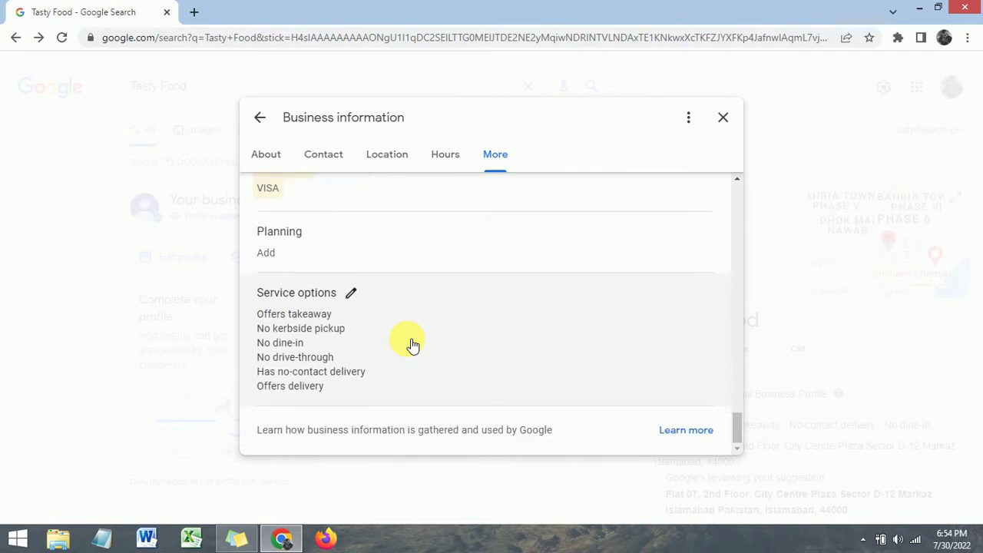
pyautogui.scroll(20, 412, 345)
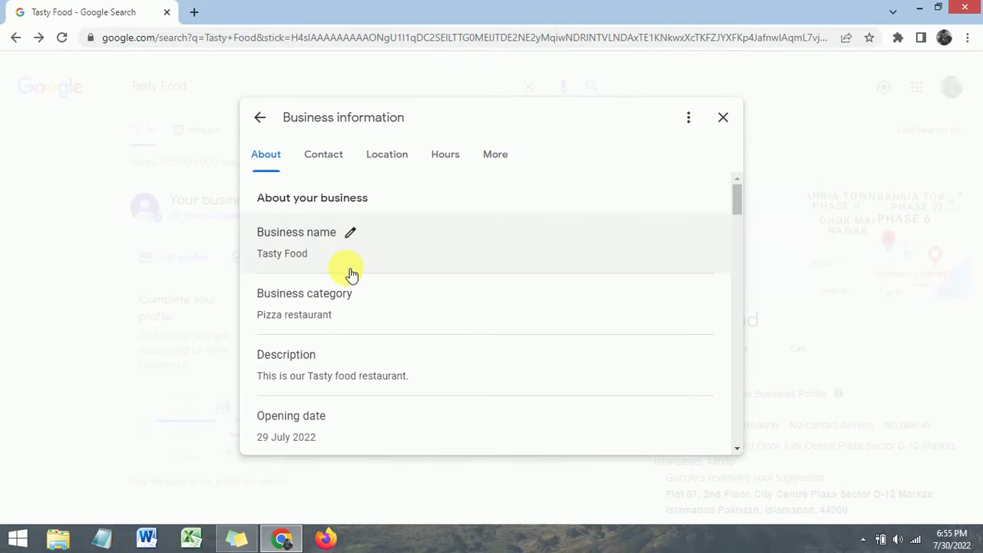
pyautogui.click(723, 119)
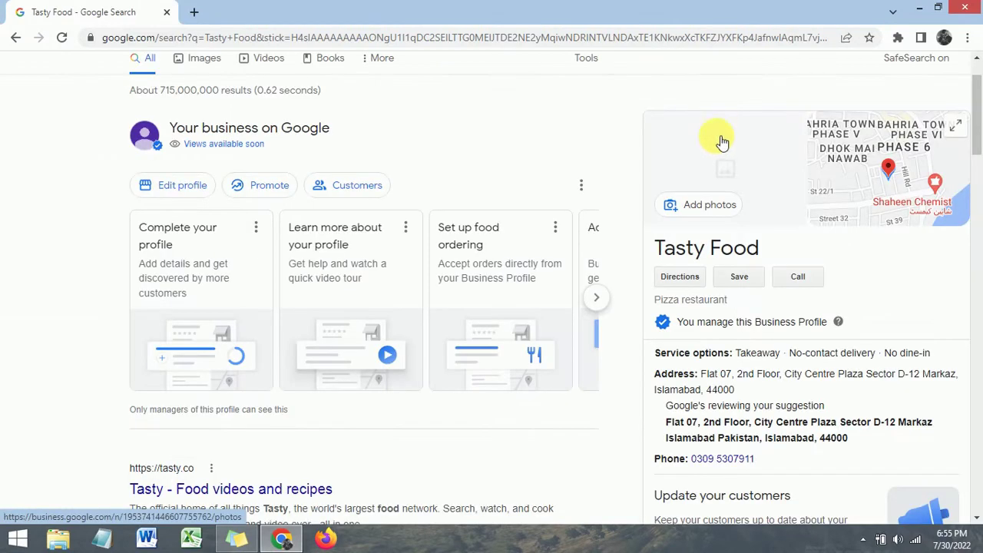
# Upload photo 2 from the Food logo folder inside Tech Spark on the Desktop to the business profile.
pyautogui.click(705, 210)
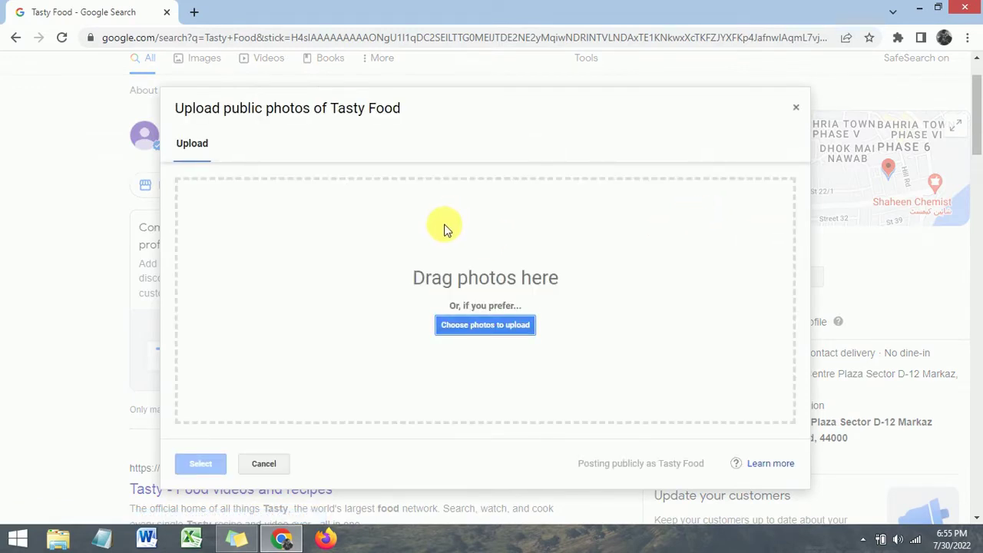
pyautogui.click(493, 336)
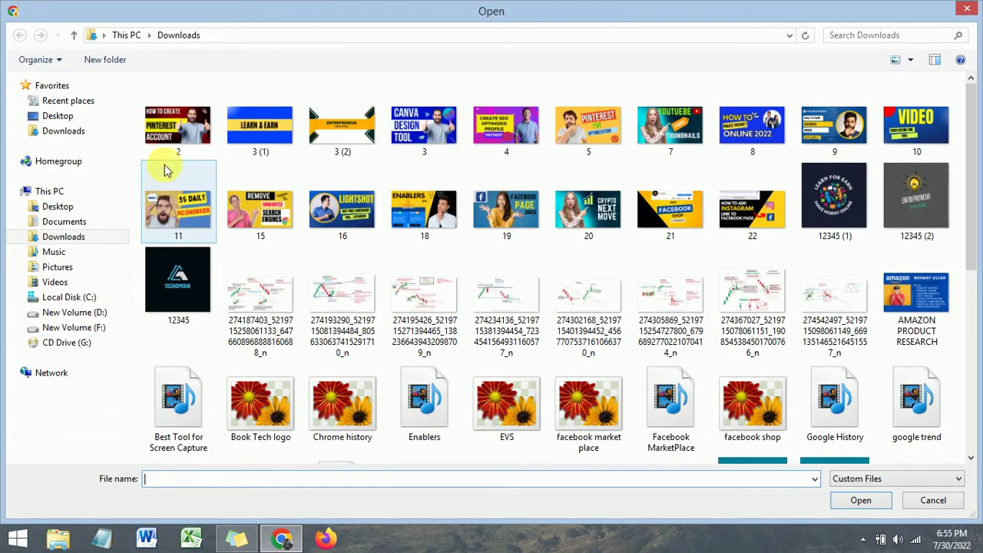
pyautogui.click(60, 116)
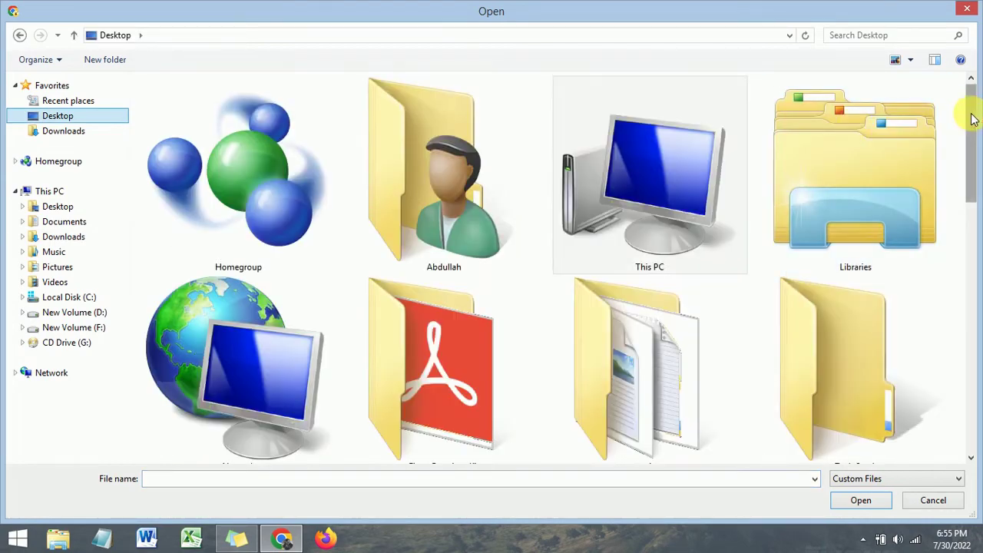
pyautogui.moveTo(970, 111); pyautogui.dragTo(973, 171)
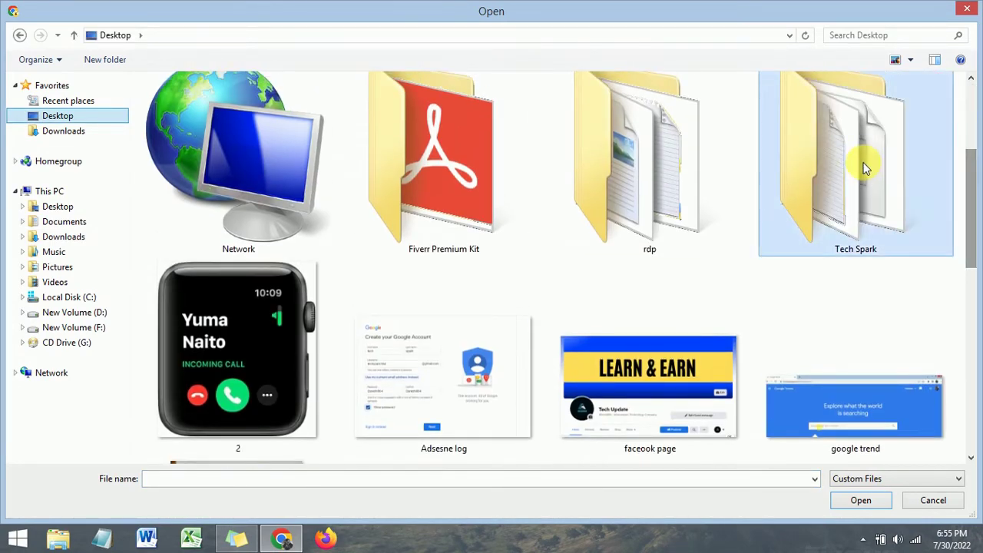
pyautogui.doubleClick(863, 166)
pyautogui.doubleClick(228, 100)
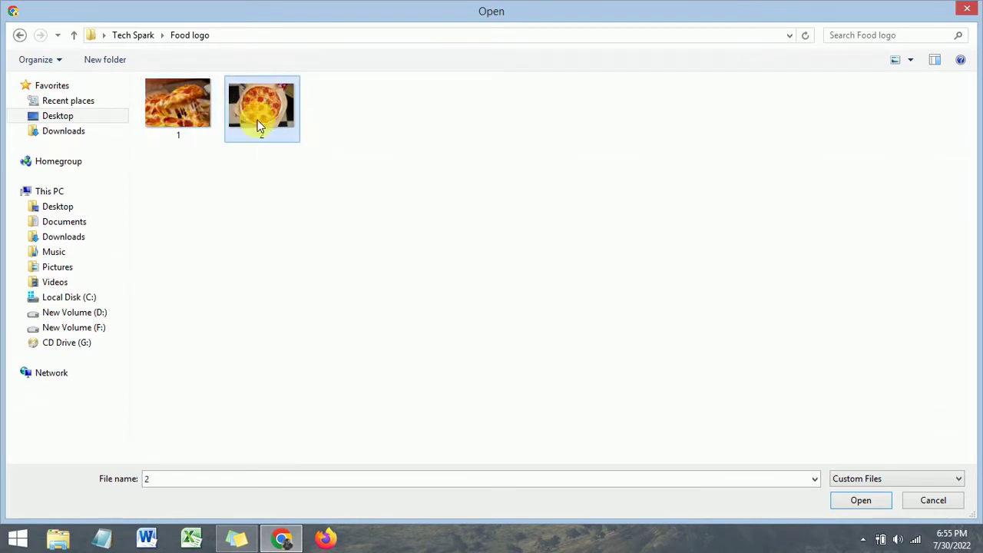
pyautogui.click(853, 501)
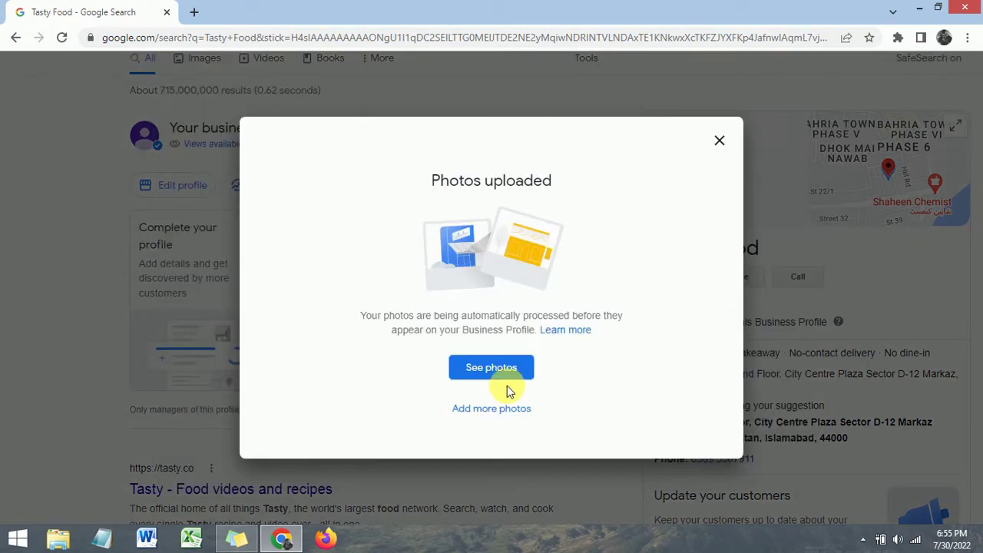
# Add photo 1 from the Food logo folder to the business photos and close the upload confirmation.
pyautogui.click(477, 413)
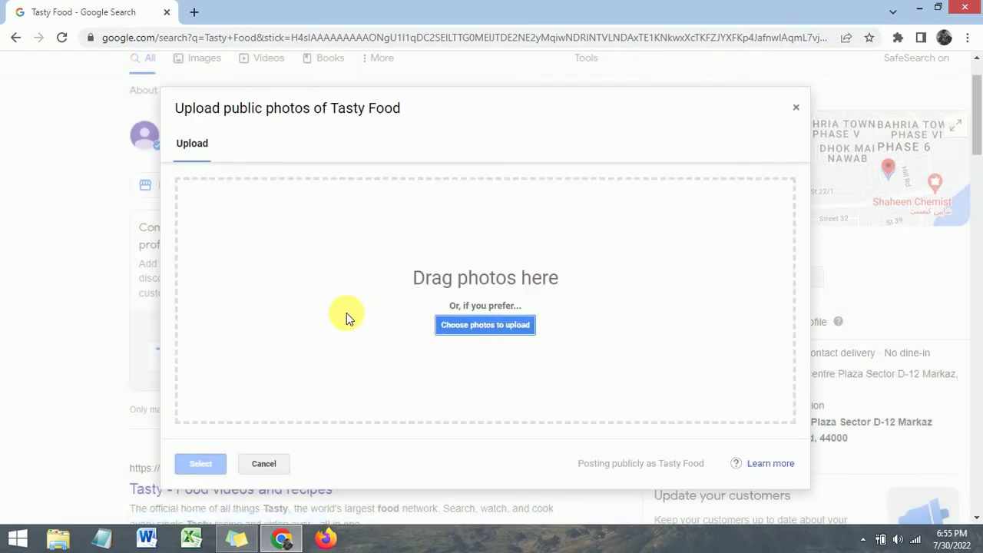
pyautogui.click(529, 326)
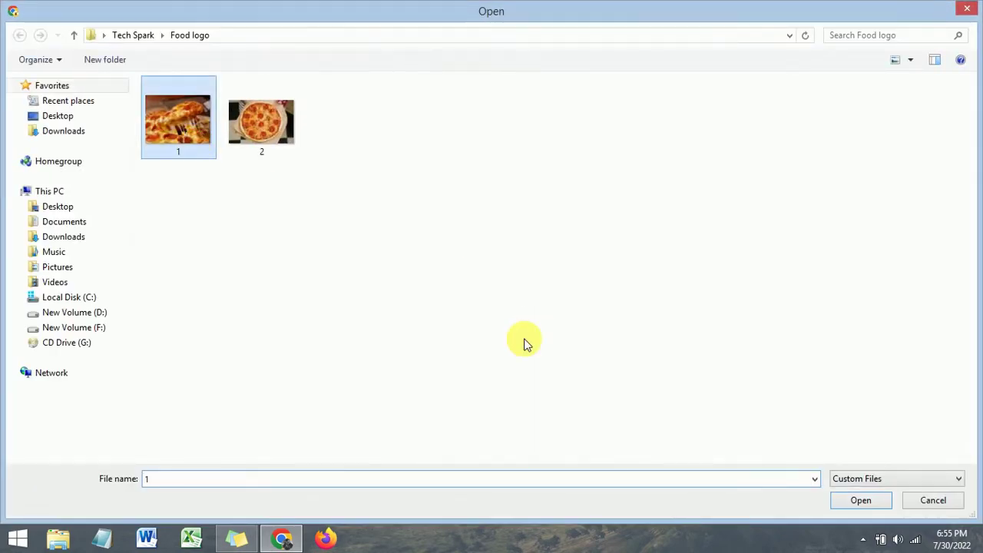
pyautogui.click(853, 504)
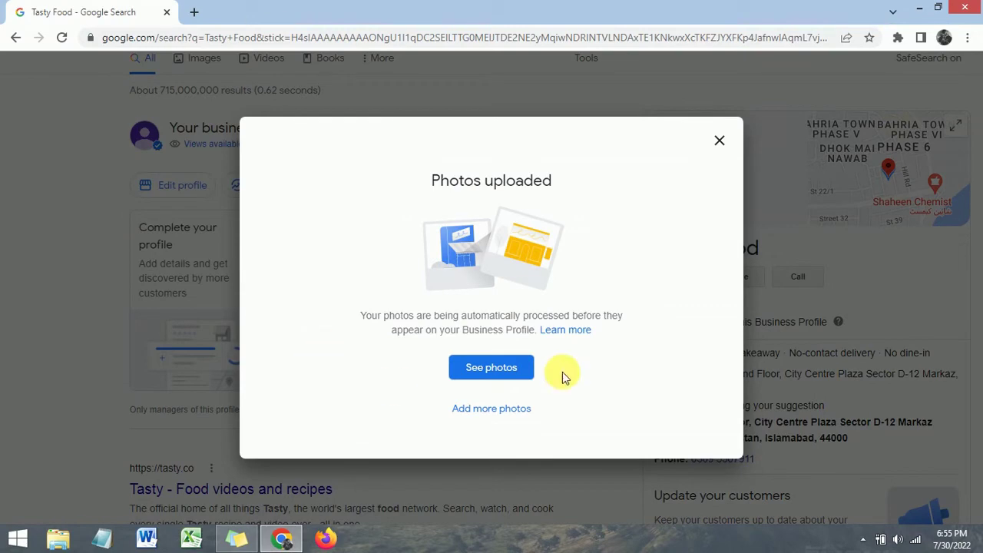
pyautogui.click(720, 141)
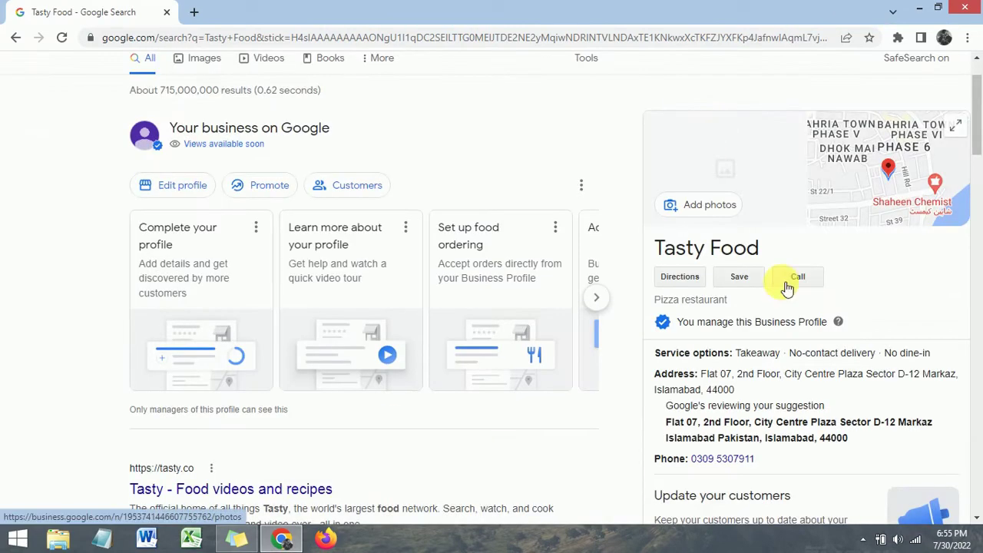
# Open the logo upload from the profile editing options and load photo 2 from the Food logo folder.
pyautogui.scroll(-1, 760, 305)
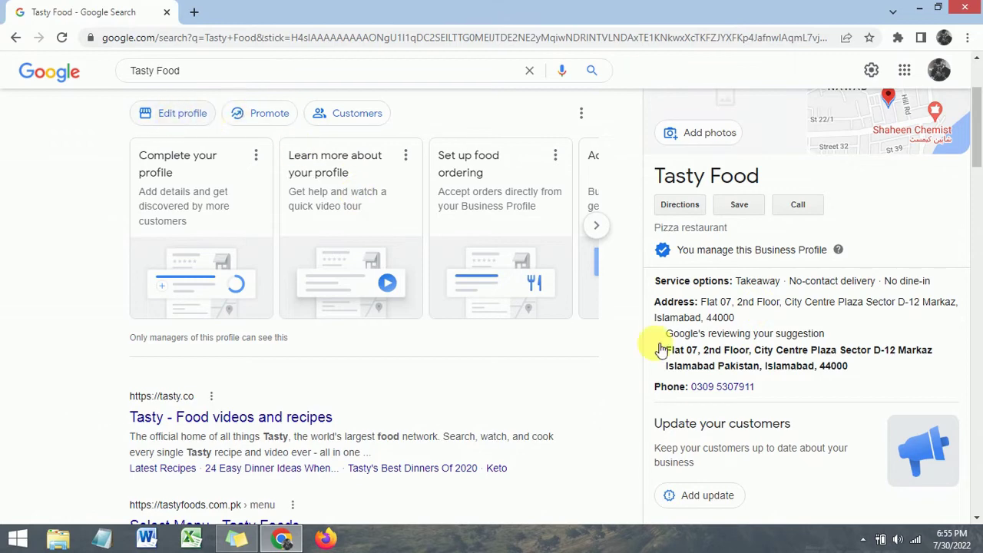
pyautogui.scroll(-3, 757, 344)
pyautogui.scroll(3, 757, 343)
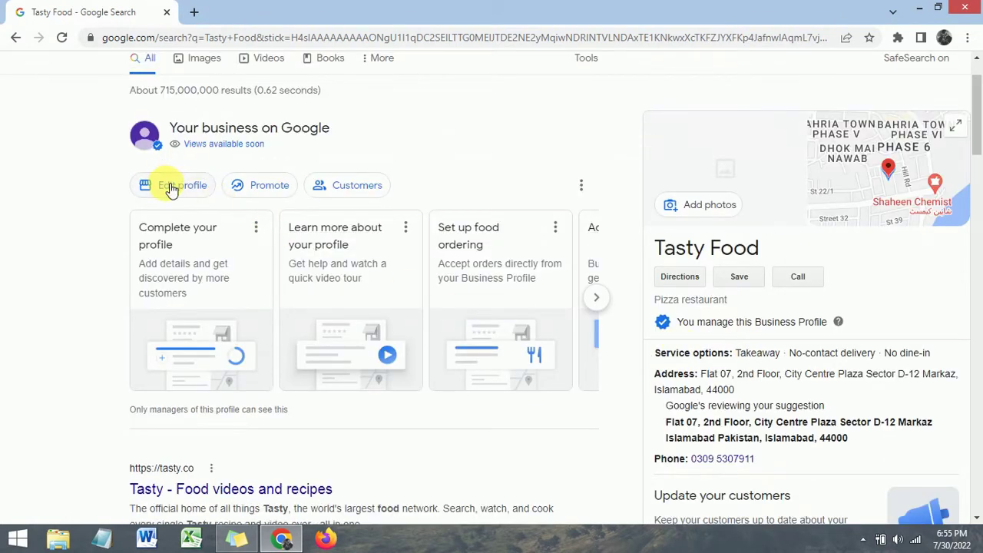
pyautogui.click(171, 187)
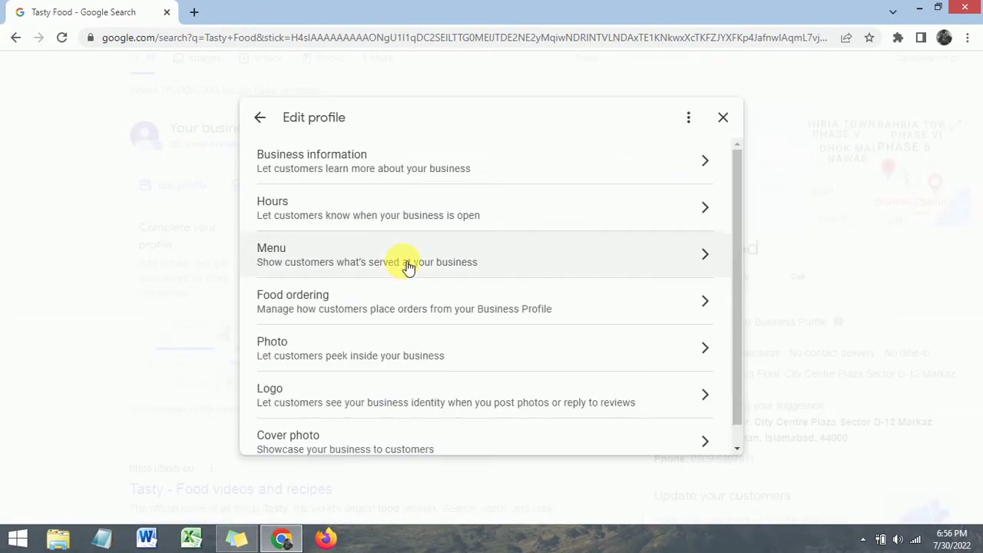
pyautogui.scroll(-1, 374, 281)
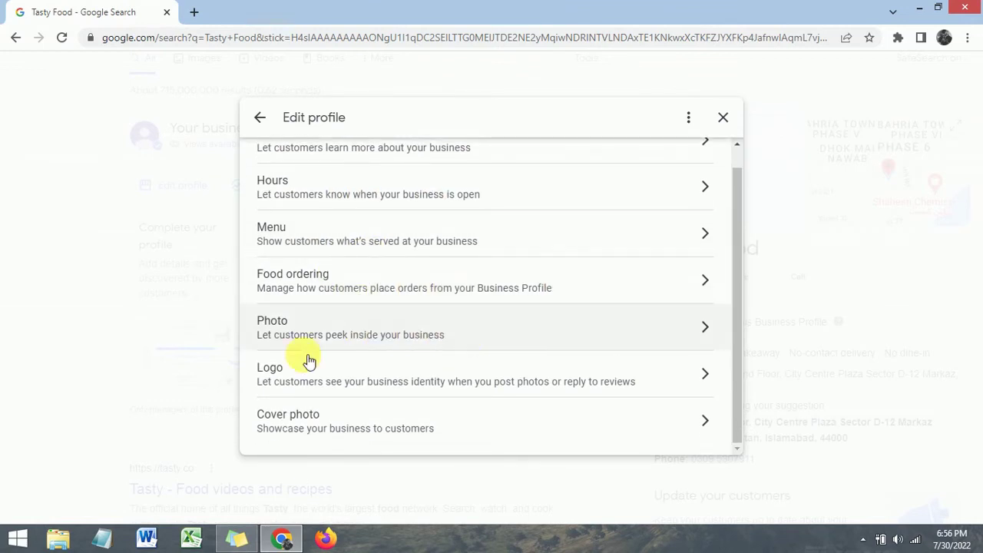
pyautogui.click(702, 375)
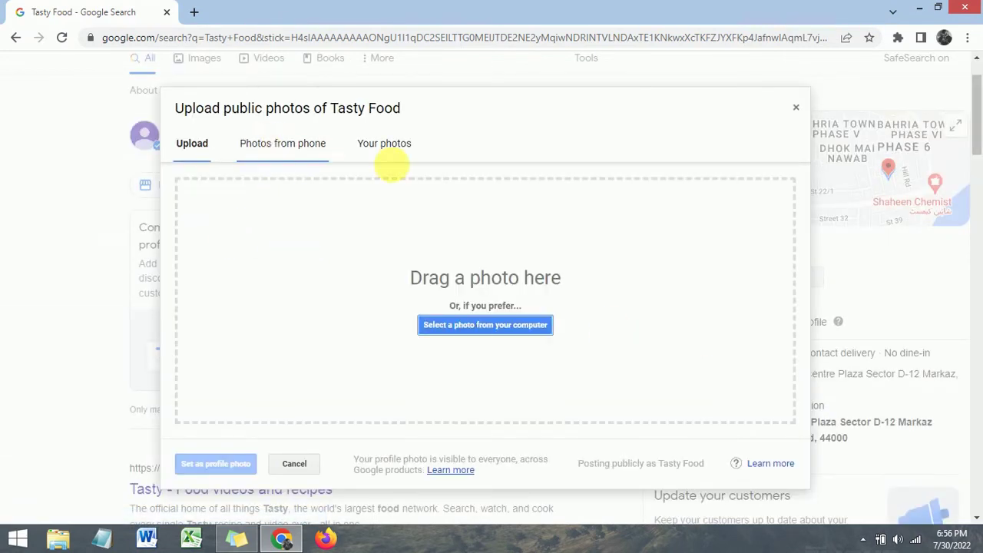
pyautogui.click(450, 326)
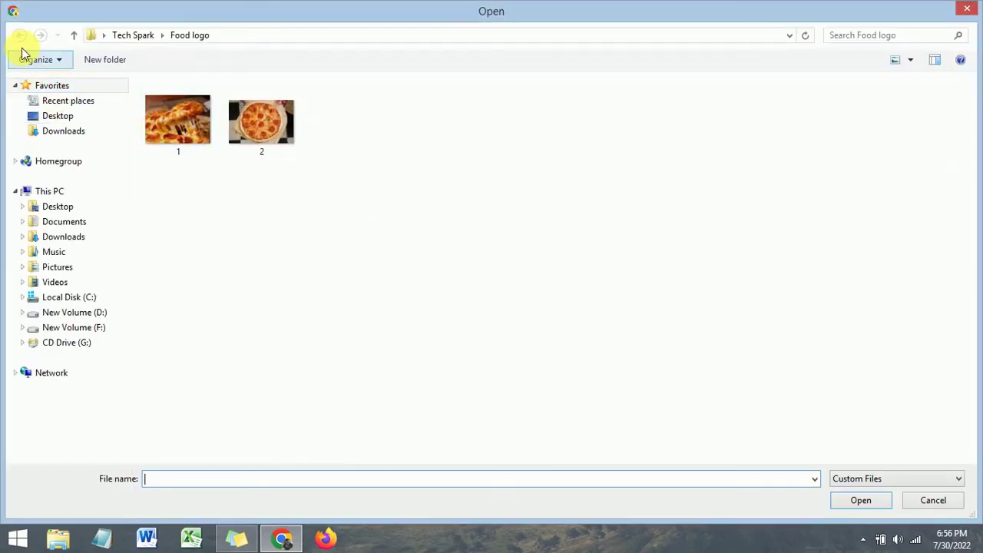
pyautogui.click(260, 137)
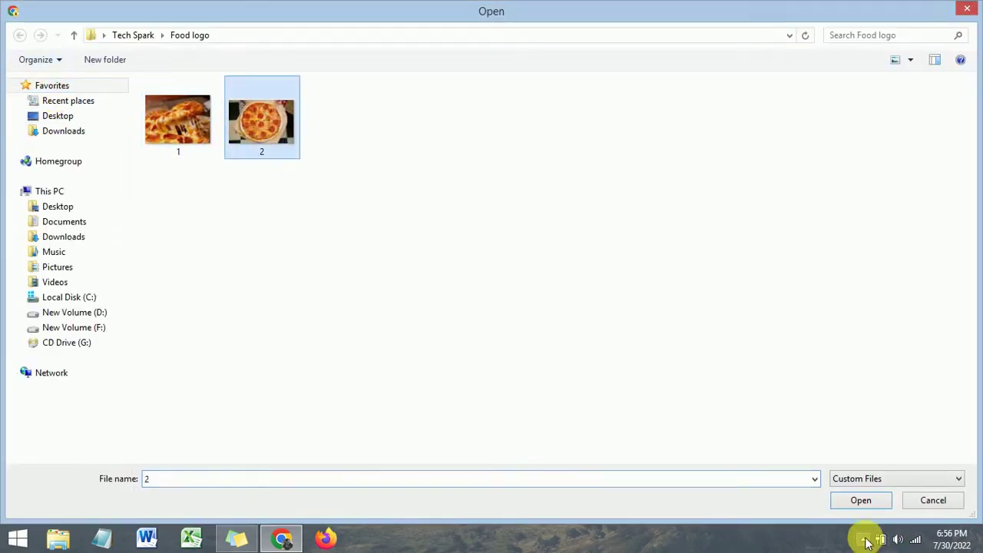
pyautogui.click(855, 504)
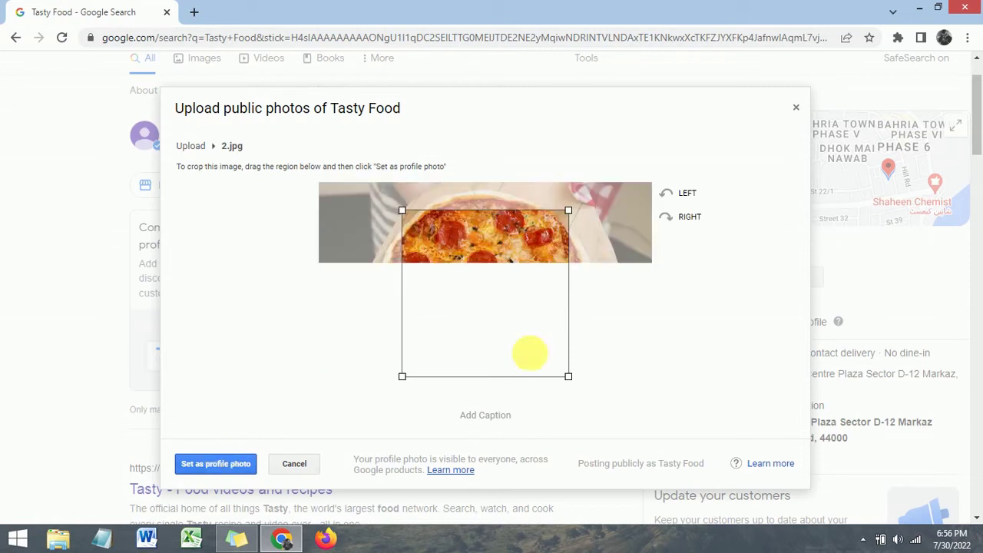
# Enlarge the crop region around the whole pizza, set 2.jpg as the profile photo without a caption, and close the confirmation.
pyautogui.moveTo(402, 211); pyautogui.dragTo(388, 189)
pyautogui.moveTo(577, 383); pyautogui.dragTo(602, 416)
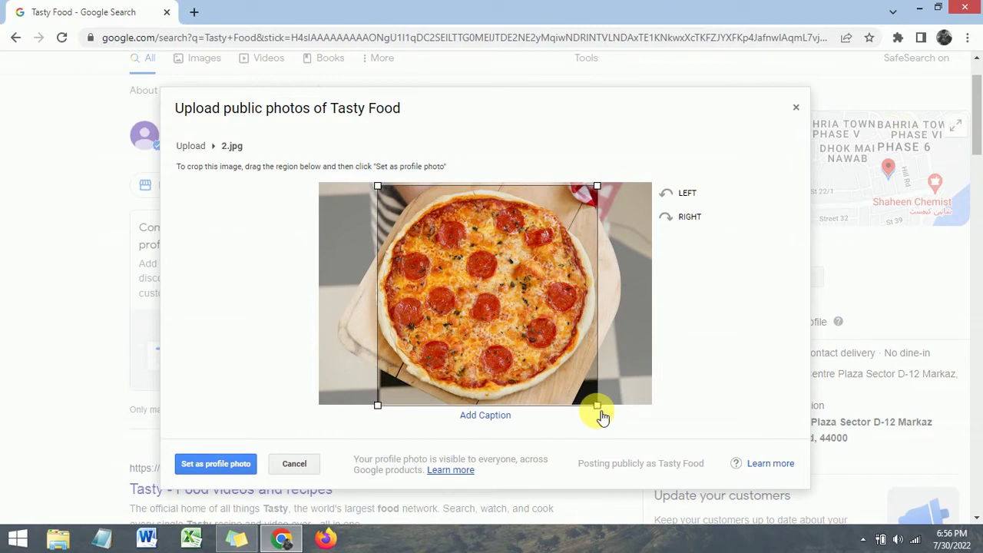
pyautogui.click(492, 416)
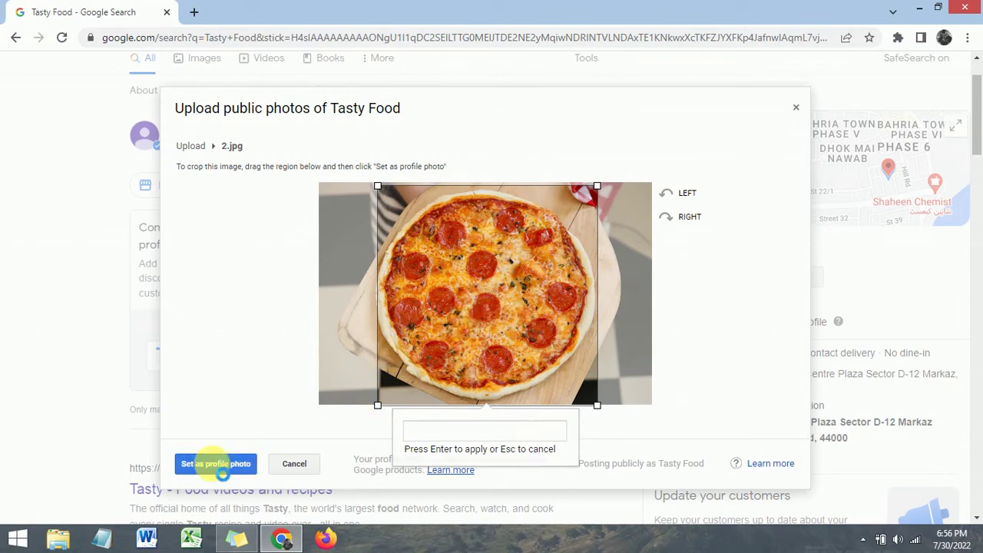
pyautogui.click(220, 466)
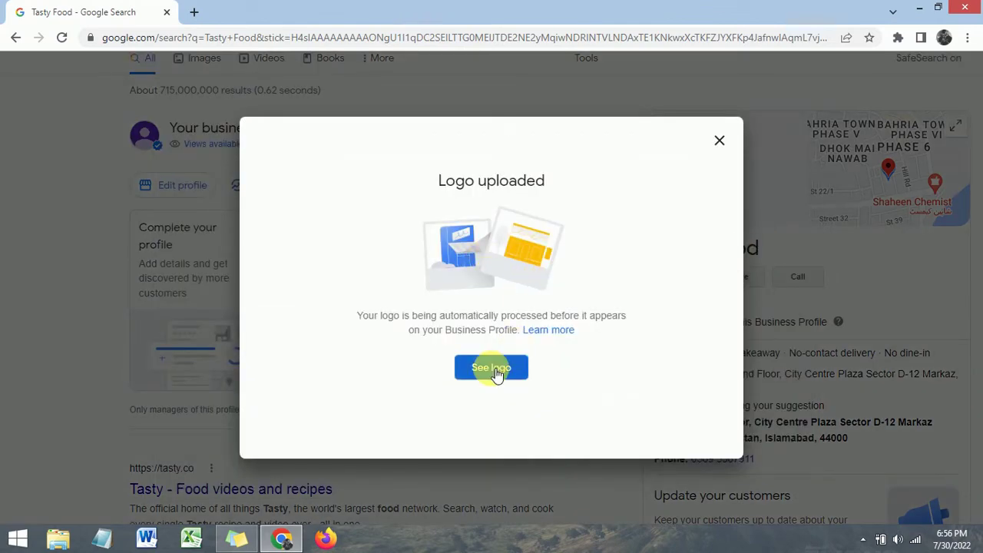
pyautogui.click(720, 140)
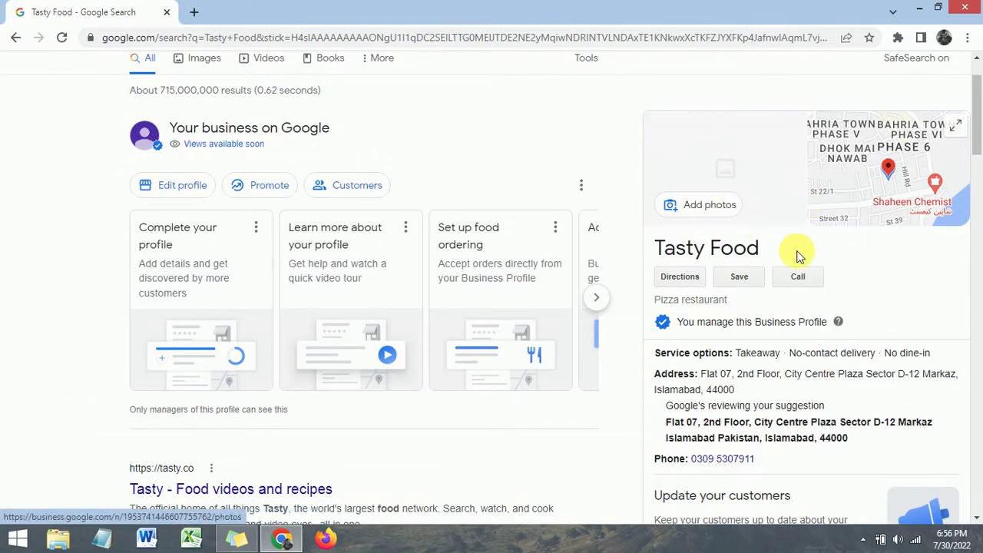
# Look through the Tasty Food business panel from its address details down to the reviews and description.
pyautogui.scroll(-3, 795, 249)
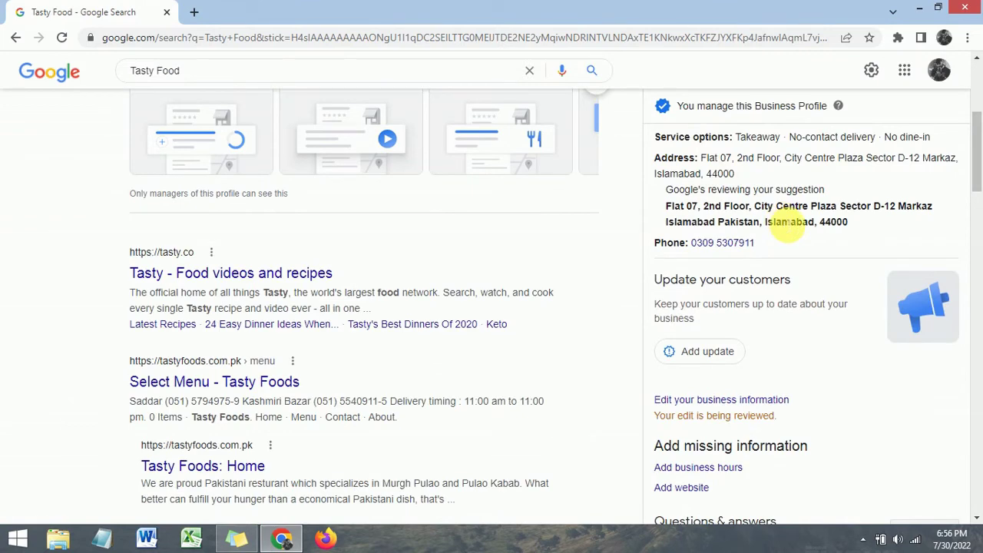
pyautogui.scroll(-3, 784, 221)
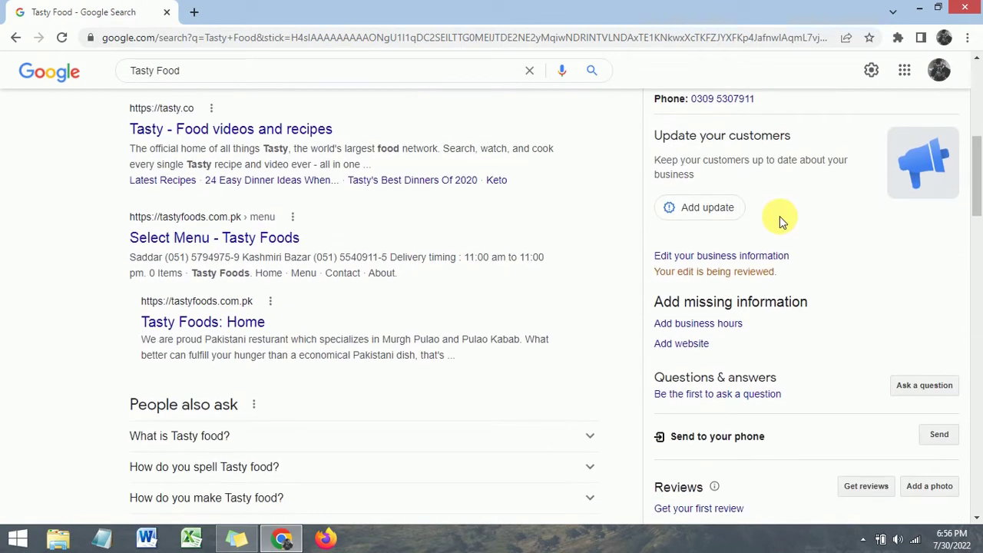
pyautogui.scroll(-2, 781, 221)
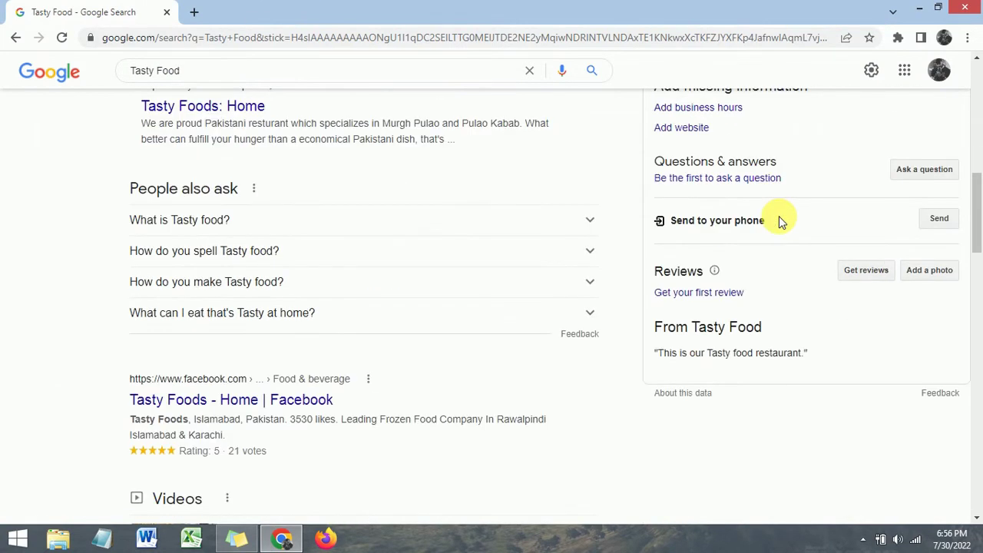
pyautogui.scroll(10, 781, 221)
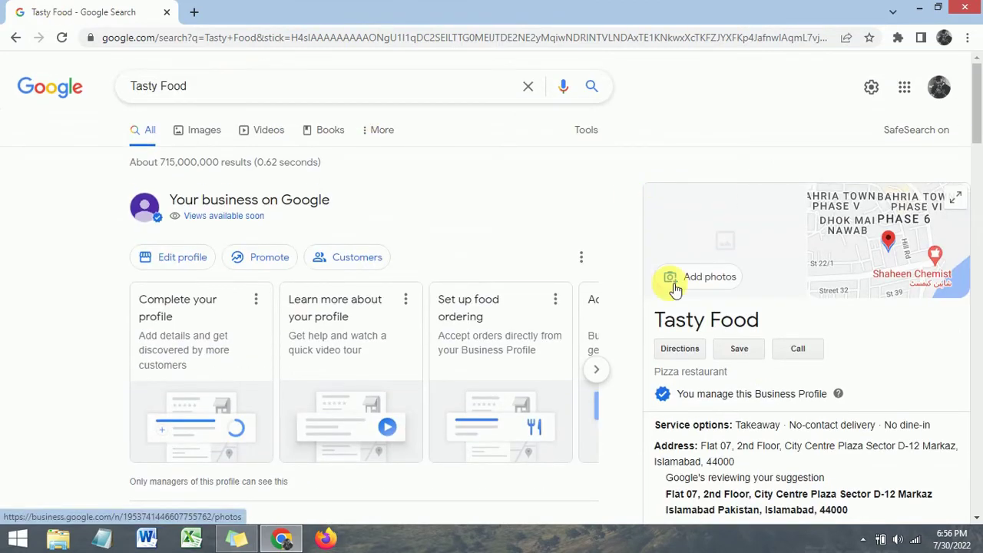
# Reload the search page and check the refreshed business panel, including its logo and contact details.
pyautogui.click(61, 37)
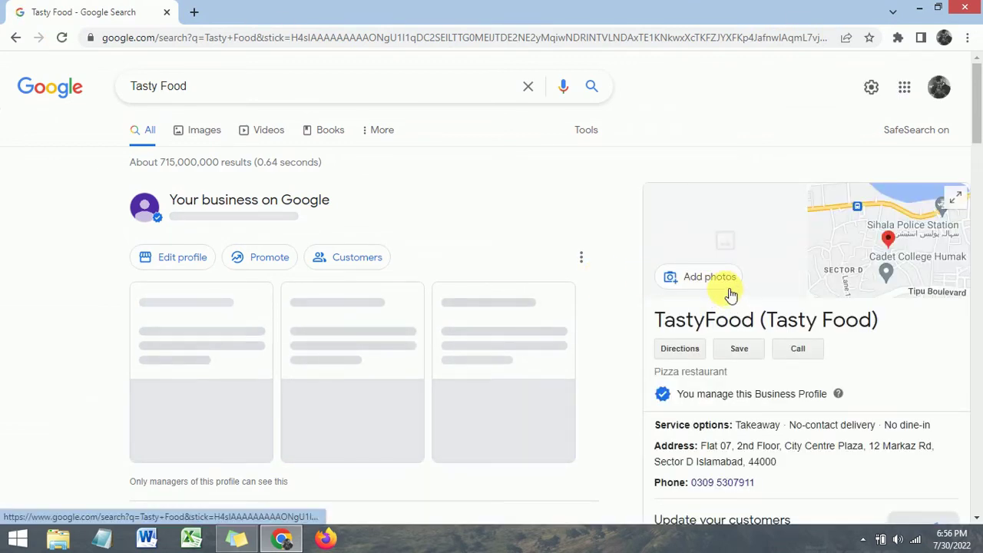
pyautogui.scroll(-3, 725, 288)
pyautogui.scroll(3, 726, 290)
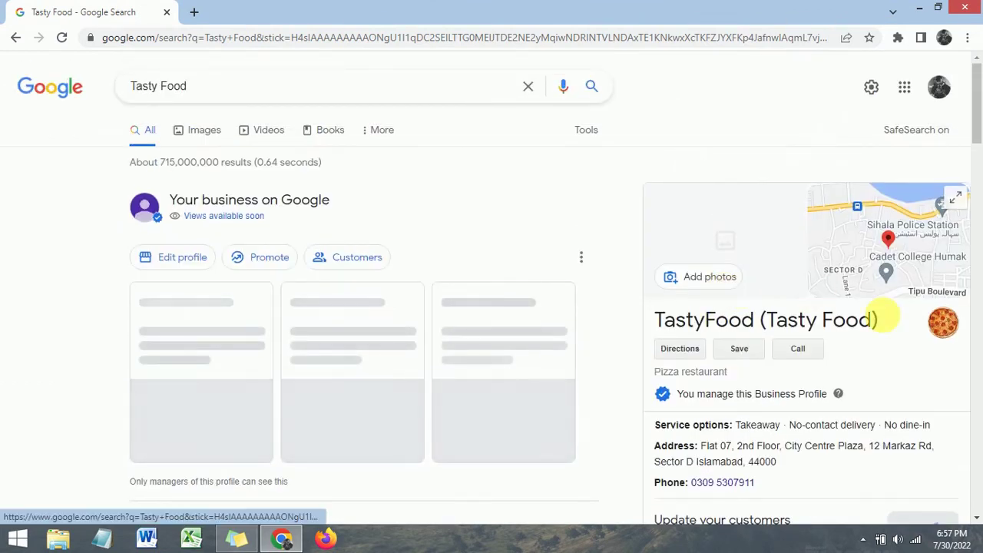
pyautogui.click(945, 326)
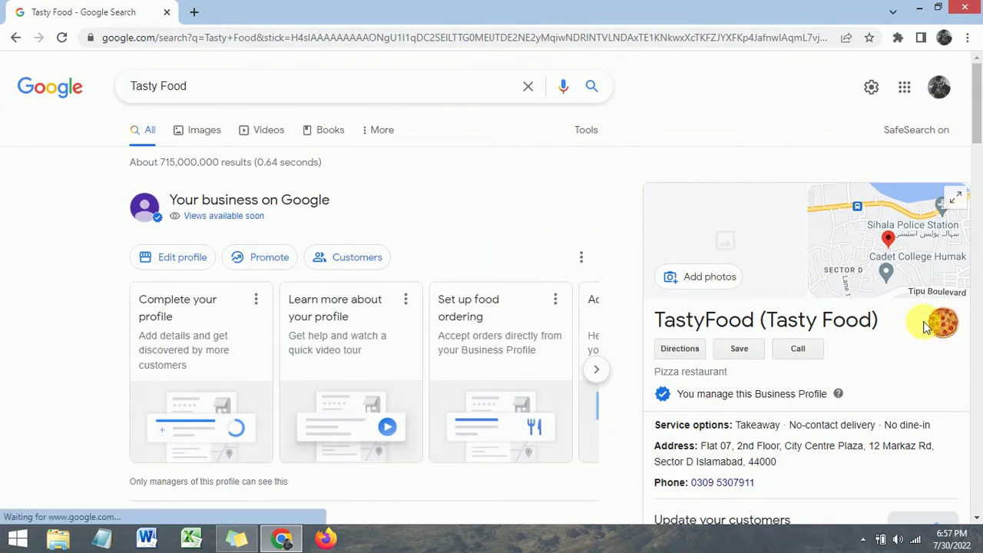
pyautogui.scroll(-2, 351, 241)
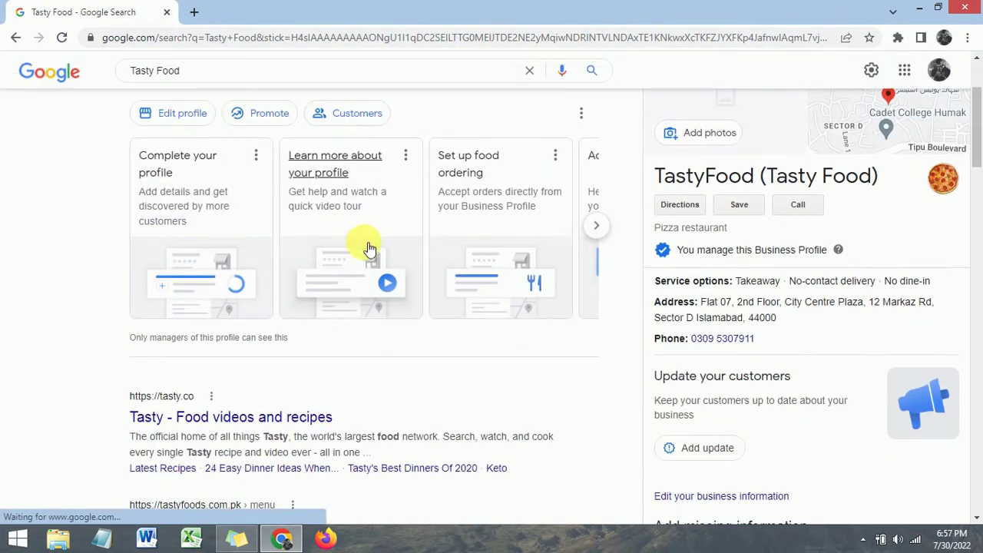
pyautogui.scroll(-3, 732, 354)
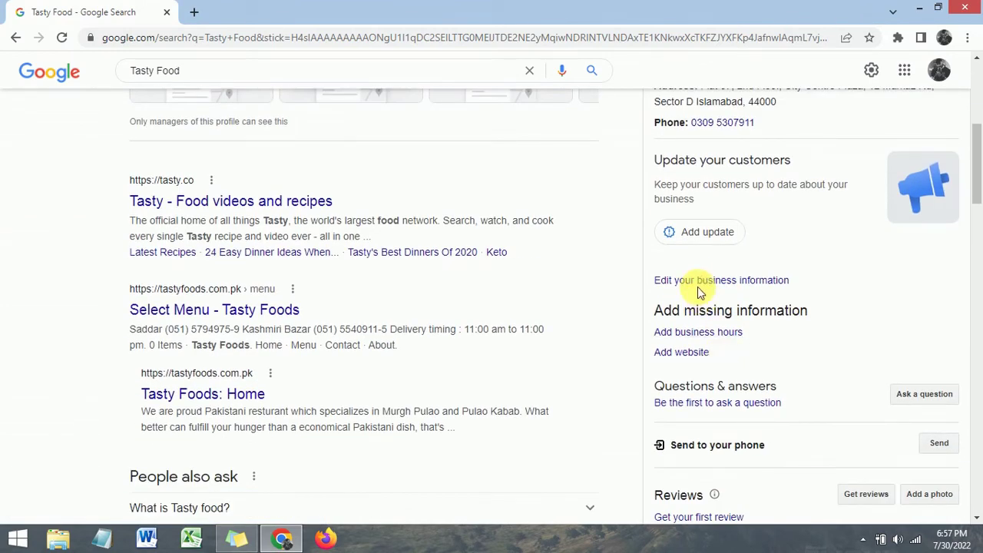
# Open the business location for editing in the business information and review its address fields and map pin.
pyautogui.click(698, 280)
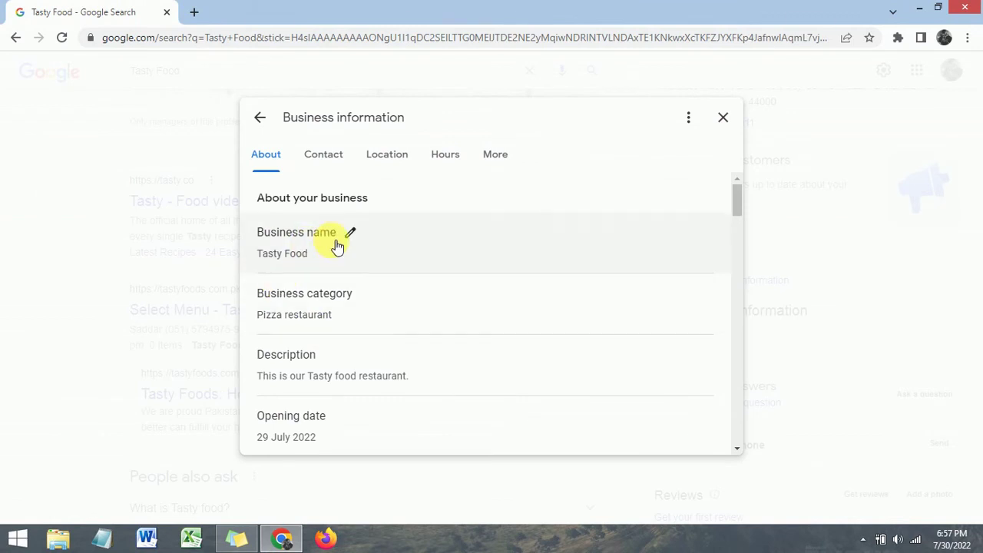
pyautogui.scroll(-2, 354, 215)
pyautogui.click(384, 152)
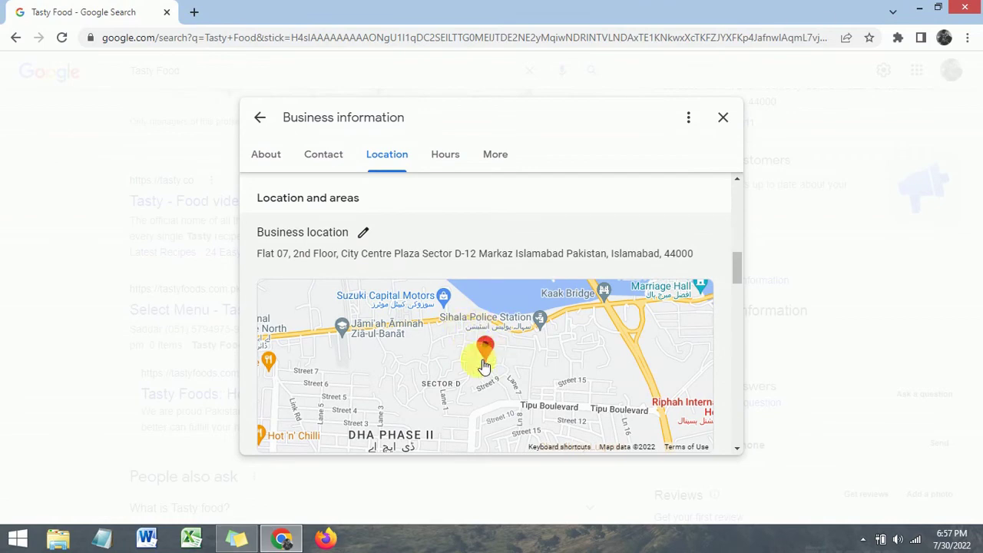
pyautogui.scroll(-2, 485, 367)
pyautogui.scroll(-1, 477, 358)
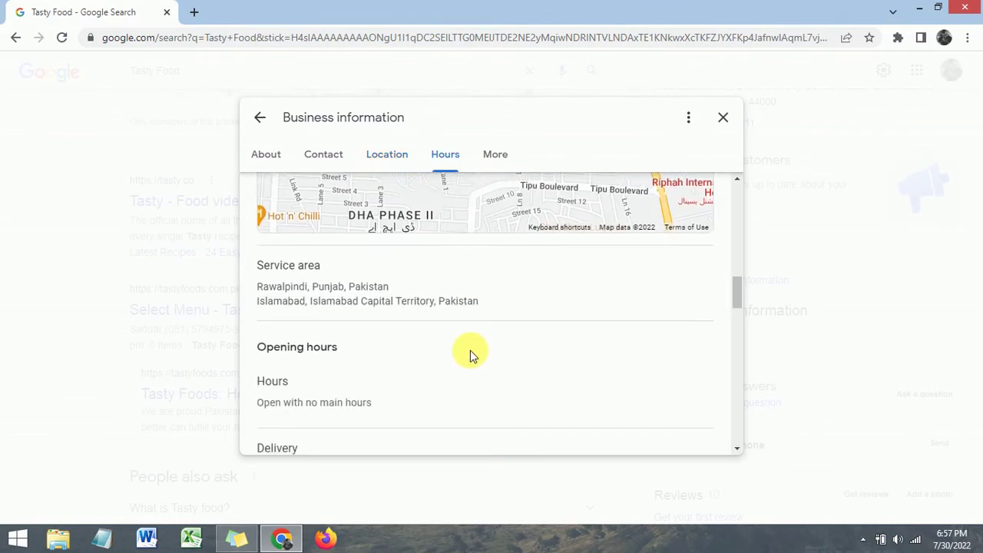
pyautogui.scroll(3, 472, 353)
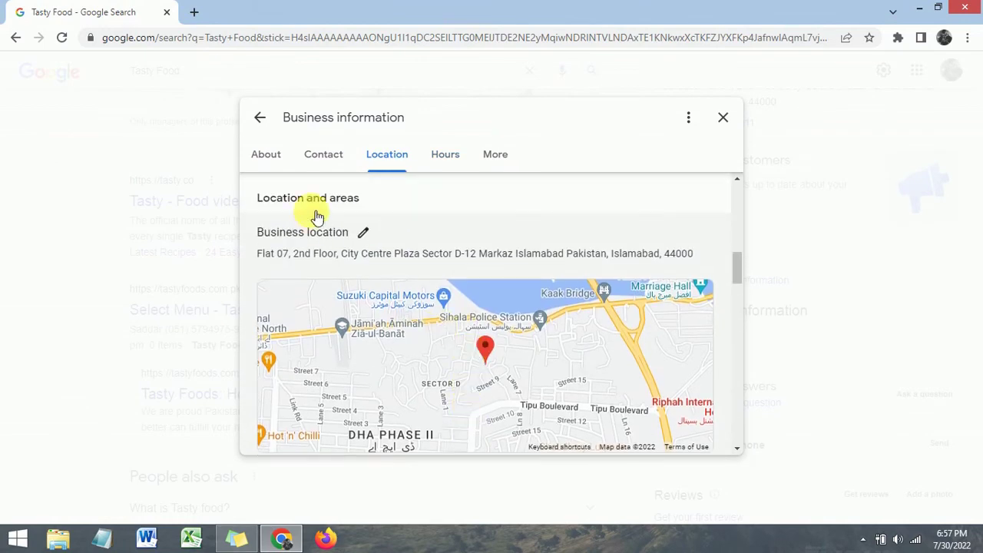
pyautogui.click(487, 351)
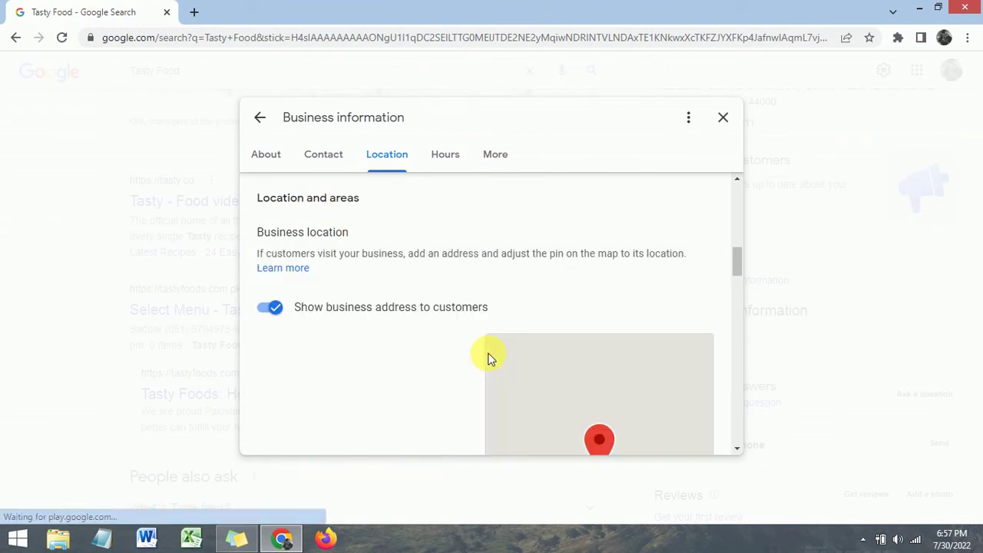
pyautogui.scroll(-2, 483, 346)
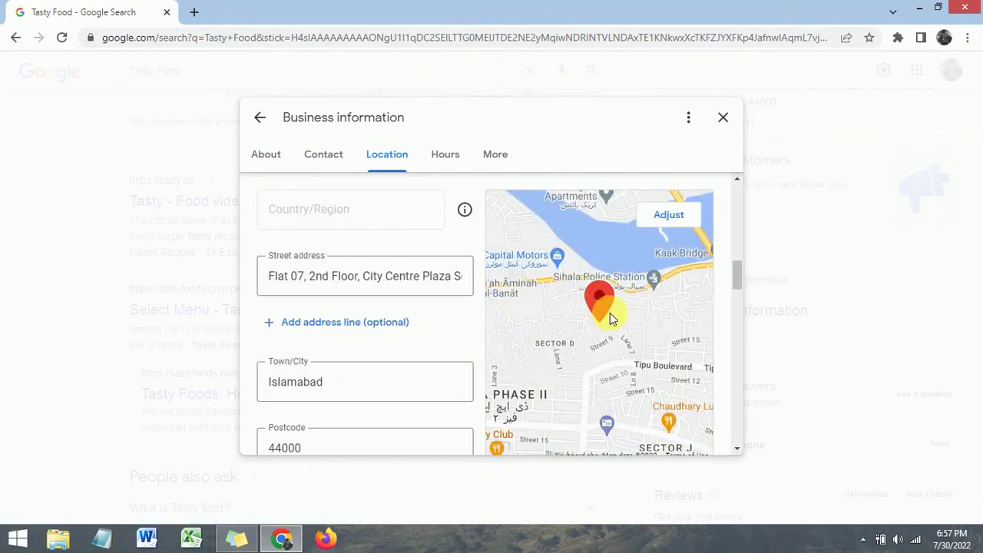
pyautogui.scroll(3, 597, 327)
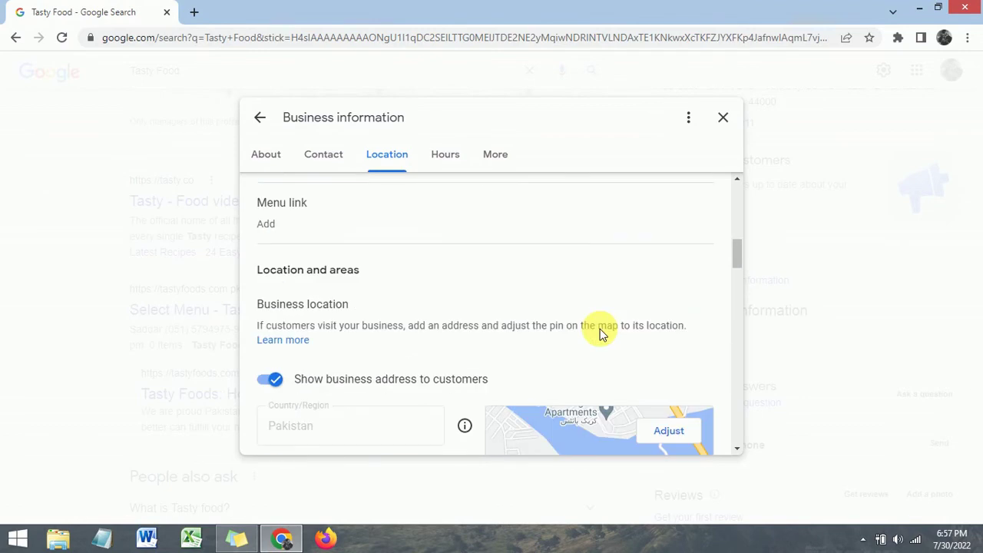
pyautogui.scroll(-1, 608, 325)
pyautogui.scroll(-3, 651, 393)
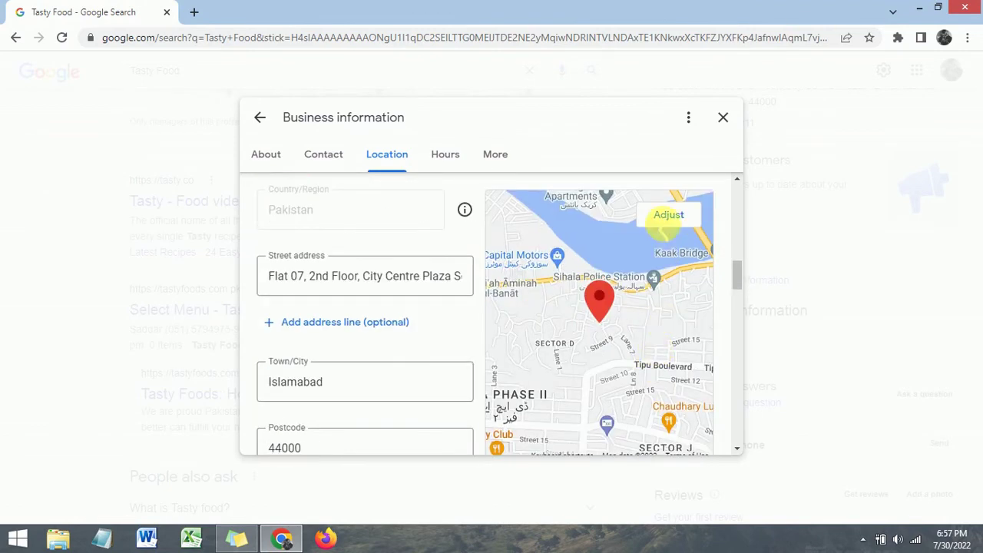
# Start adjusting the location pin and move it from DHA Phase II to the National University of Sciences & Technology area of Islamabad.
pyautogui.click(669, 218)
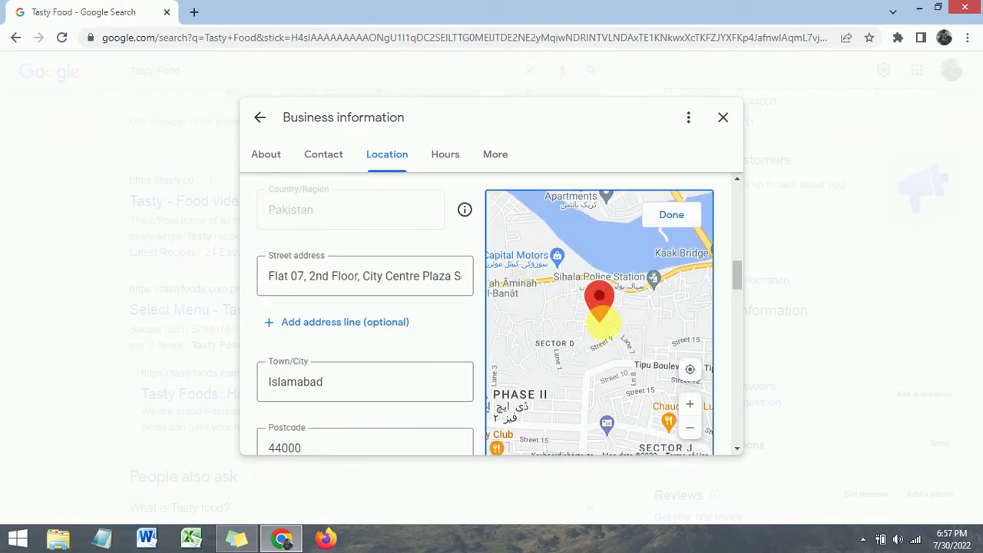
pyautogui.moveTo(604, 324)
pyautogui.mouseDown()
pyautogui.moveTo(637, 259)
pyautogui.moveTo(650, 269)
pyautogui.mouseUp()
pyautogui.scroll(2, 623, 382)
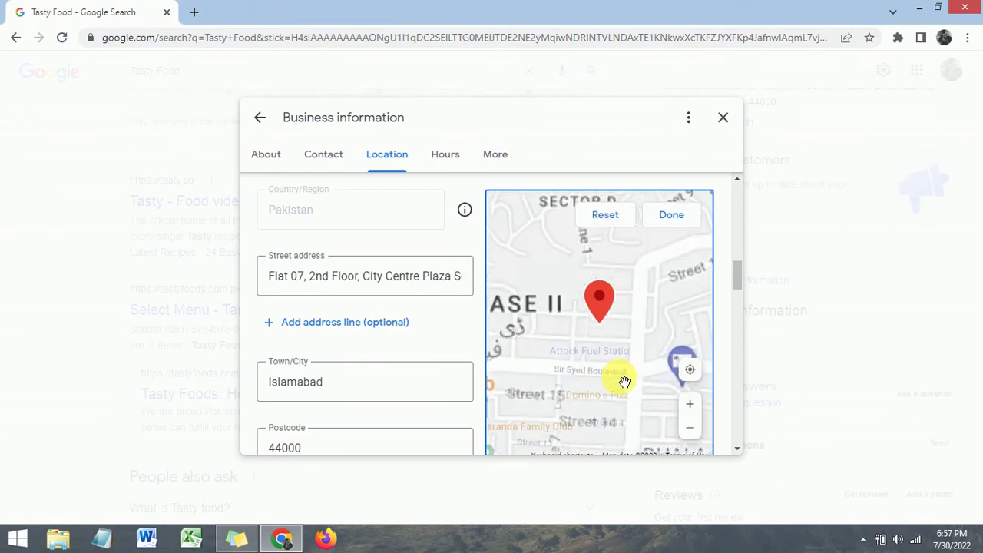
pyautogui.scroll(2, 614, 351)
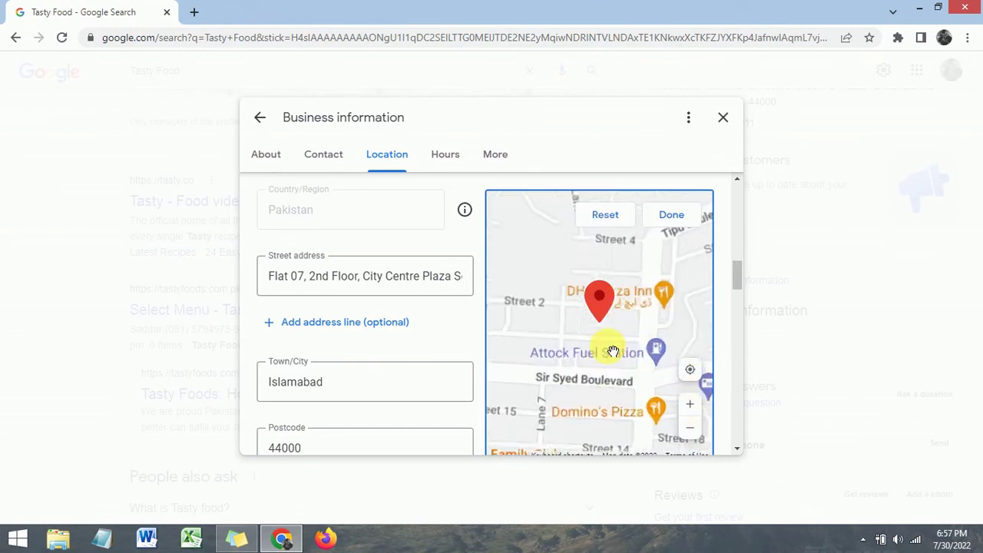
pyautogui.scroll(-2, 613, 352)
pyautogui.scroll(-3, 607, 350)
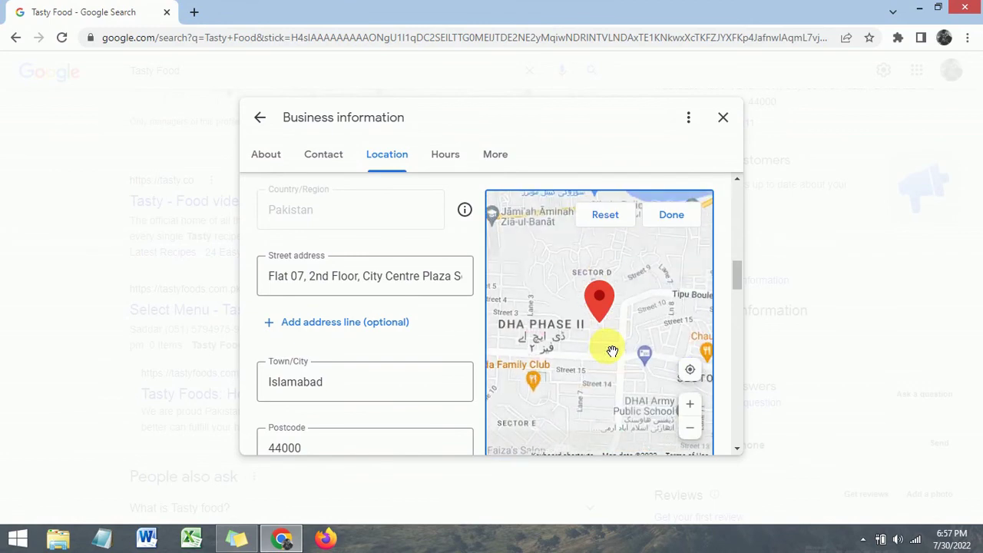
pyautogui.scroll(1, 607, 352)
pyautogui.moveTo(660, 358); pyautogui.dragTo(670, 358)
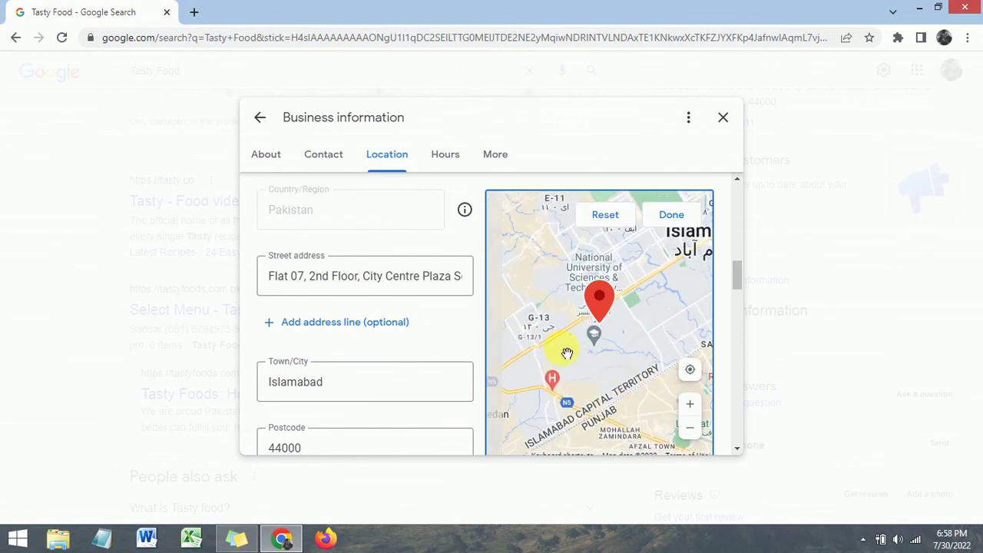
# Place the location pin in D-12 Markaz just beside The Red Door and finish the pin adjustment.
pyautogui.moveTo(574, 380); pyautogui.dragTo(596, 328)
pyautogui.scroll(5, 596, 329)
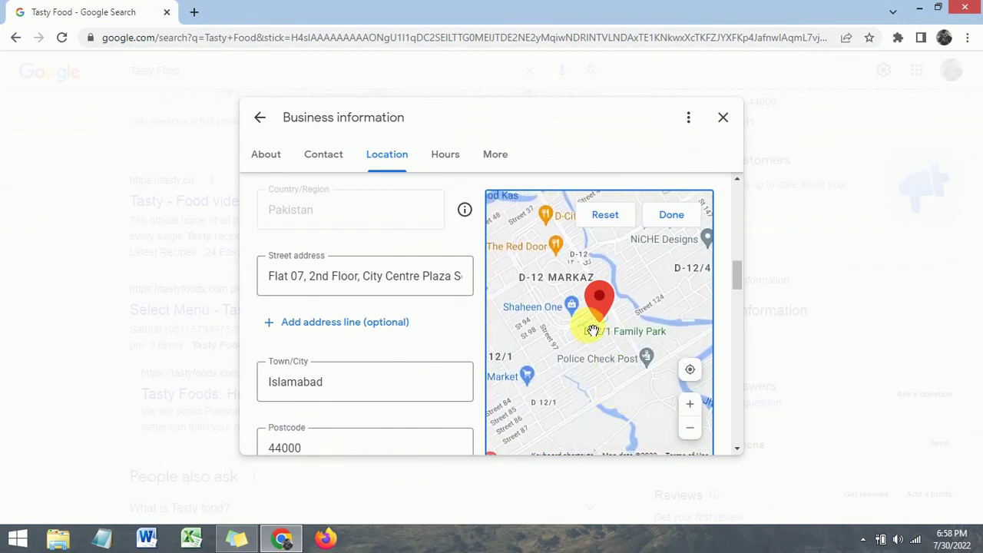
pyautogui.scroll(5, 607, 346)
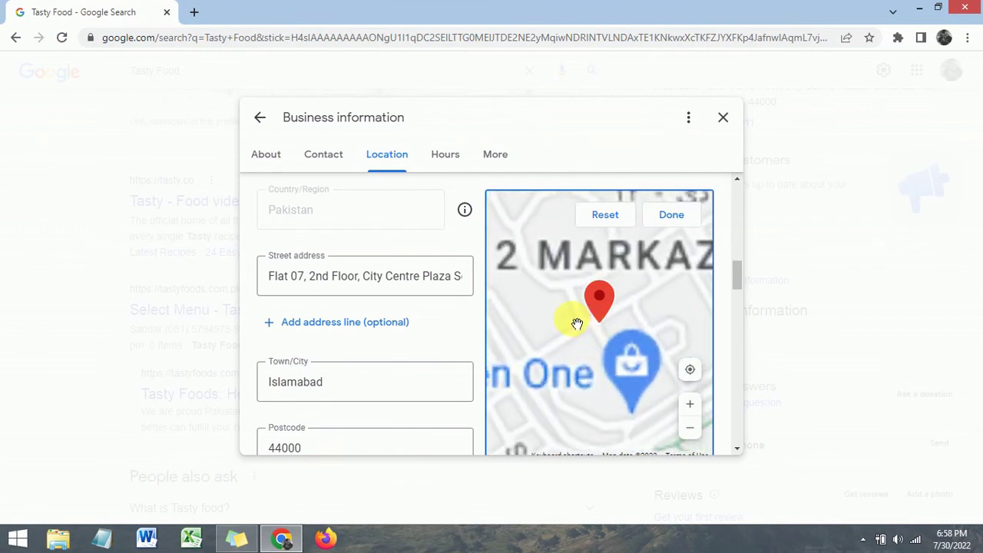
pyautogui.scroll(-3, 577, 323)
pyautogui.moveTo(597, 340); pyautogui.dragTo(620, 392)
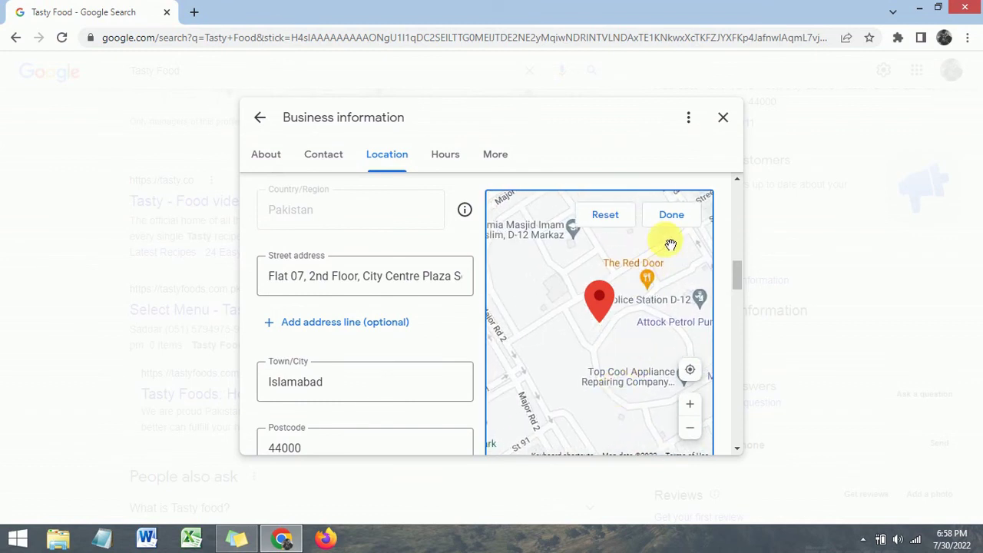
pyautogui.click(671, 216)
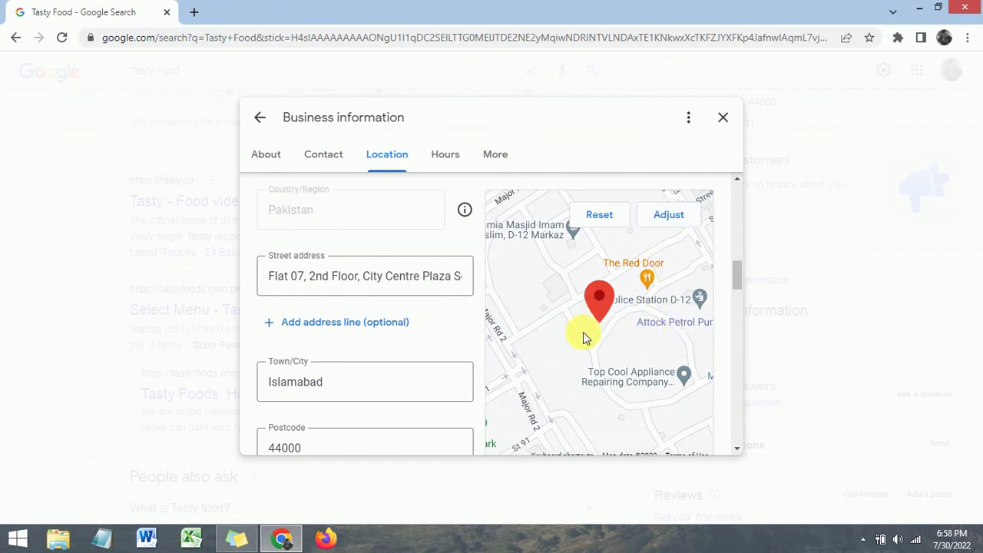
# Check the address fields and the adjusted pin, and save the business location.
pyautogui.scroll(-2, 604, 313)
pyautogui.scroll(2, 605, 311)
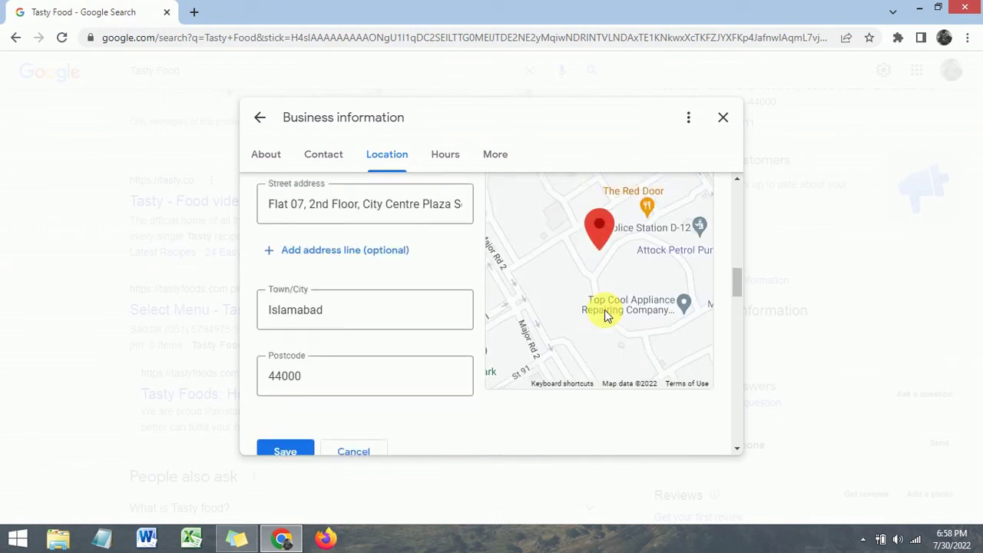
pyautogui.scroll(-2, 605, 315)
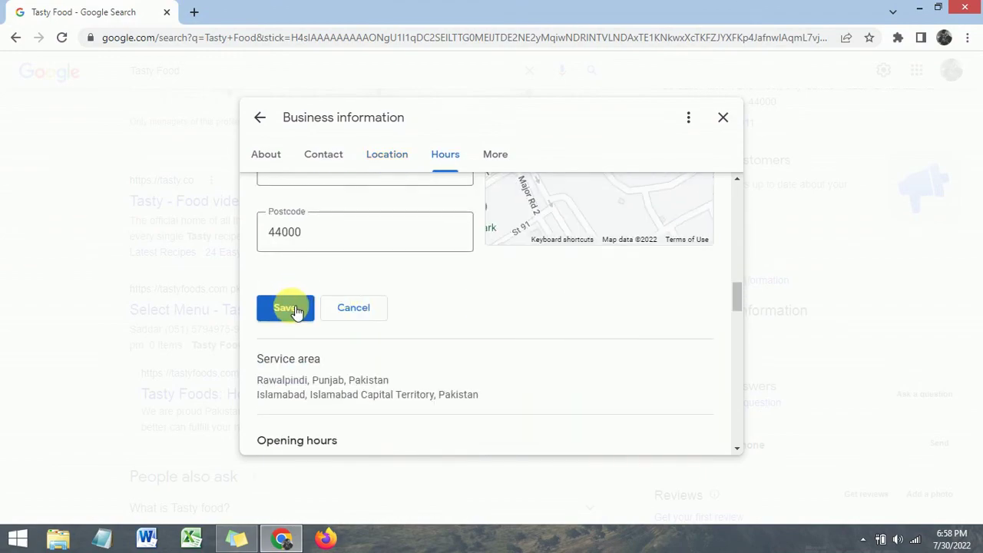